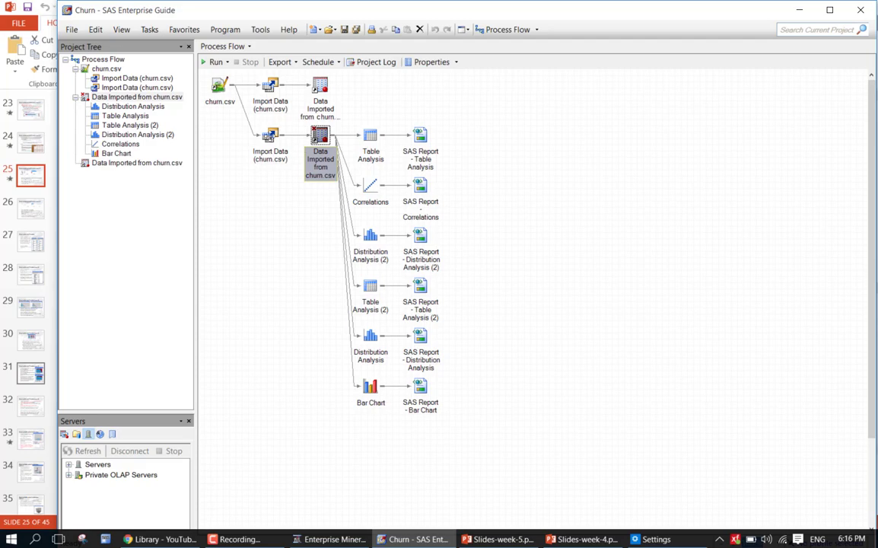
- Rerun the second churn.csv import, replacing the results of the previous run, and close the output data
right_click(269, 144)
click(295, 167)
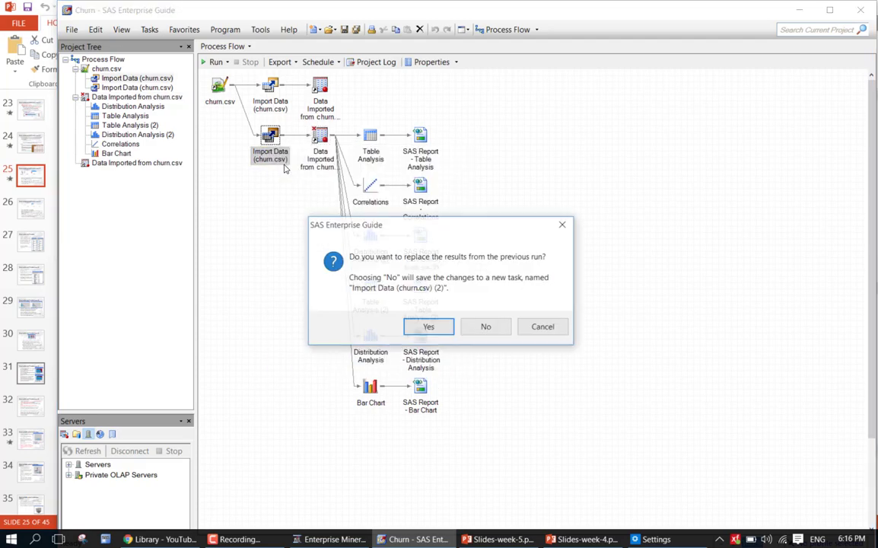
click(406, 333)
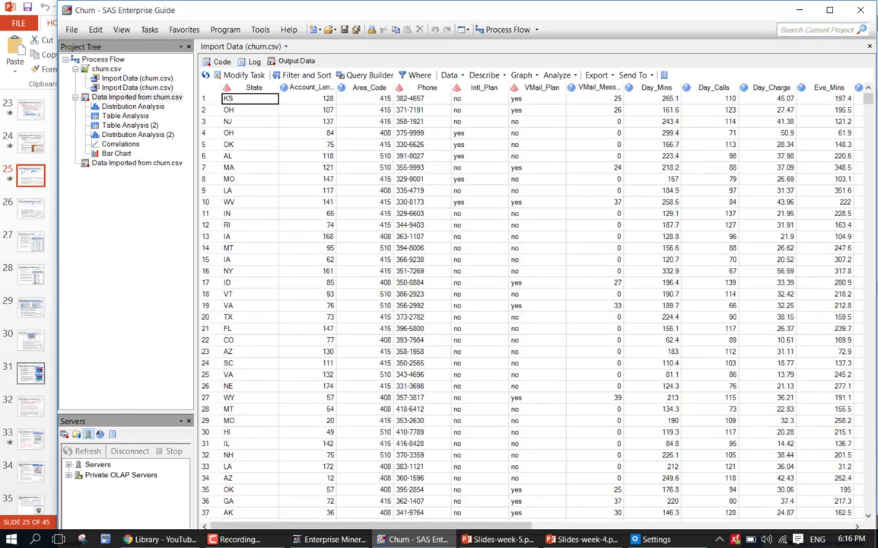
click(871, 47)
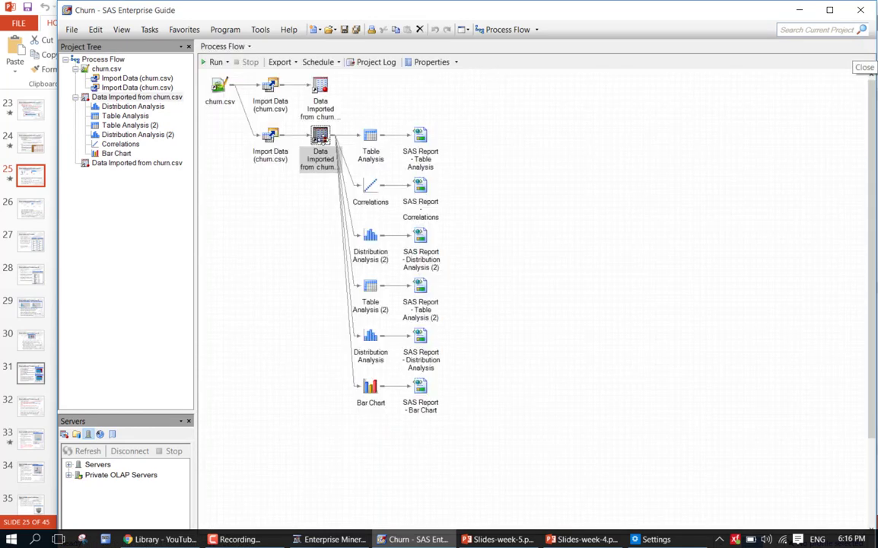
- Start a new Bar Chart task on the second imported churn dataset and choose the Grouped Colored Horizontal Bar type
right_click(322, 140)
click(289, 172)
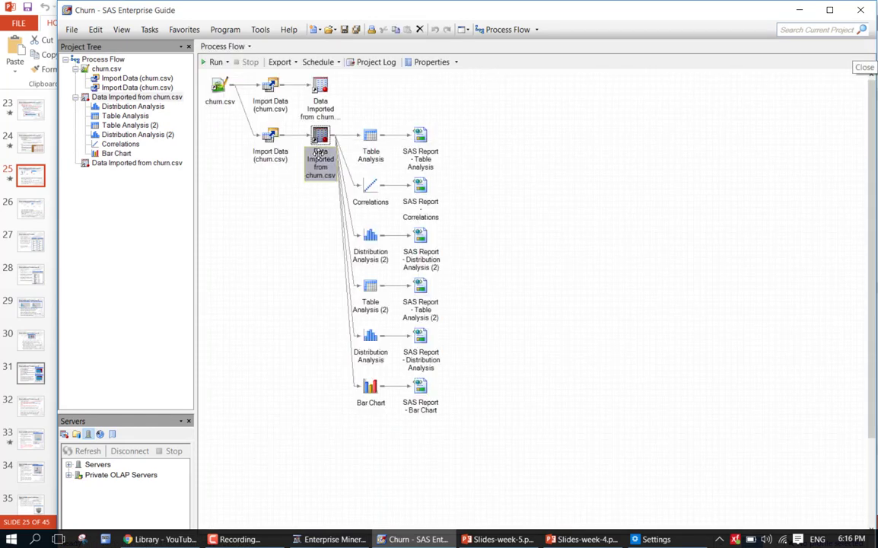
click(149, 28)
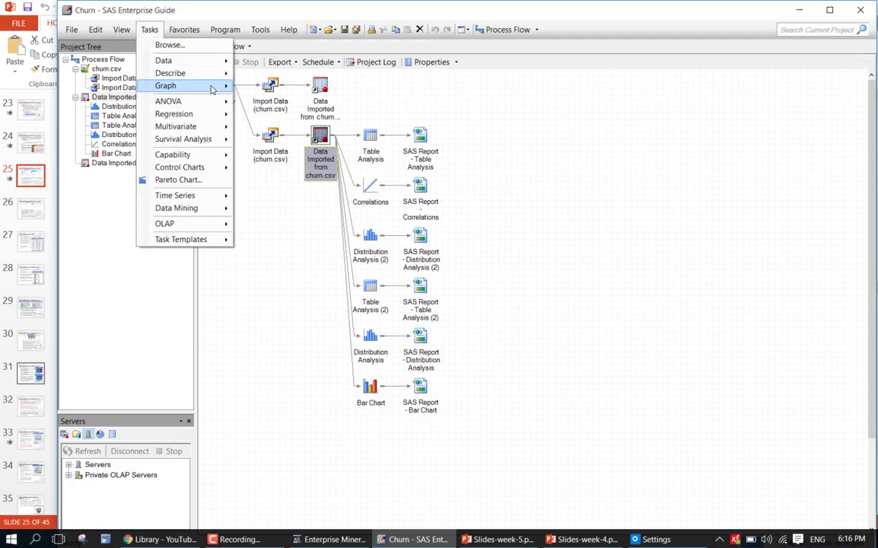
mouse_move(212, 86)
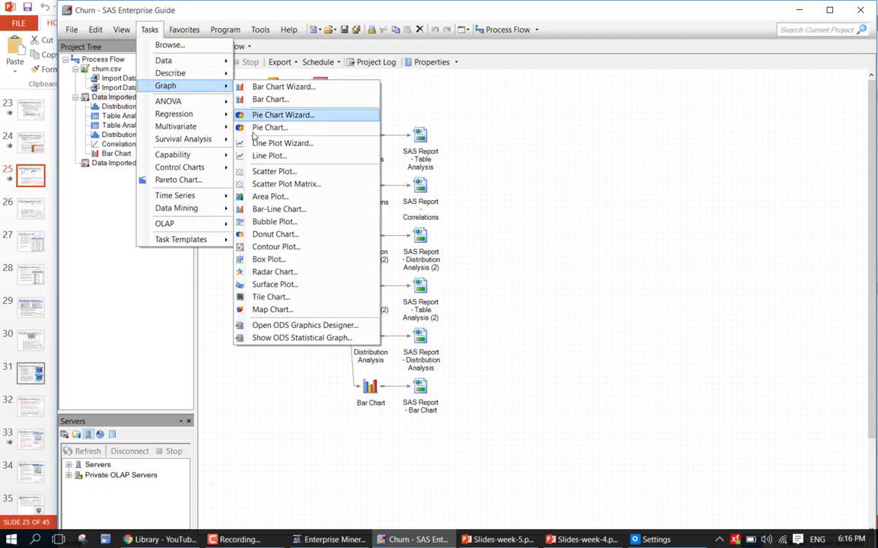
click(278, 99)
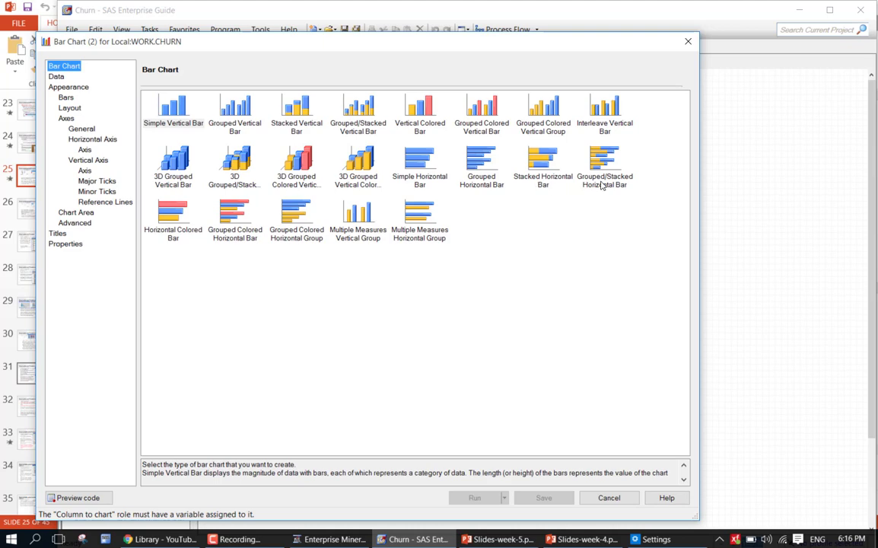
click(233, 236)
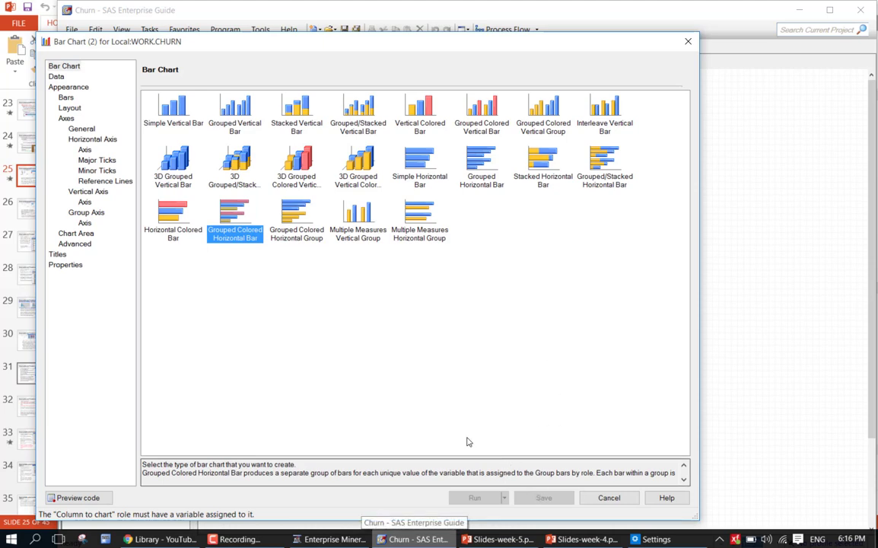
- Assign the VMail_Plan column to the Group charts by role in the bar chart's data settings
click(61, 66)
click(56, 77)
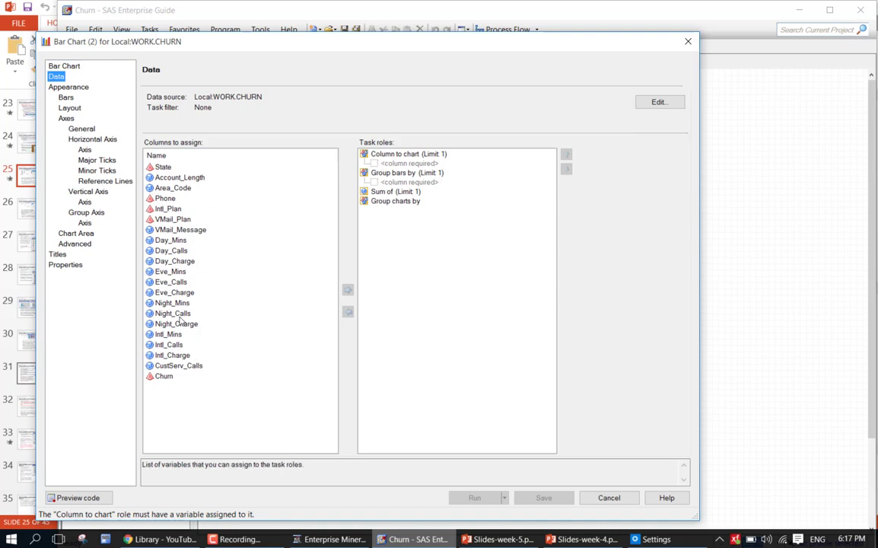
click(183, 230)
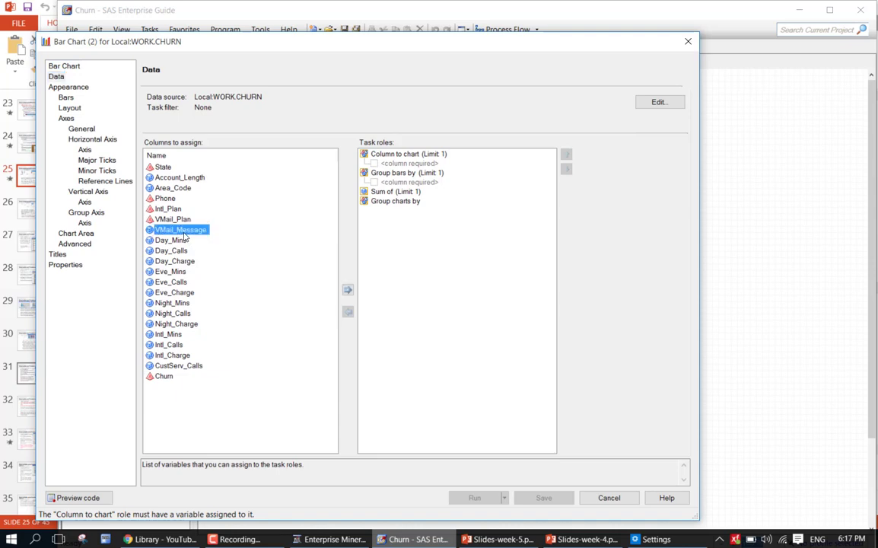
click(185, 220)
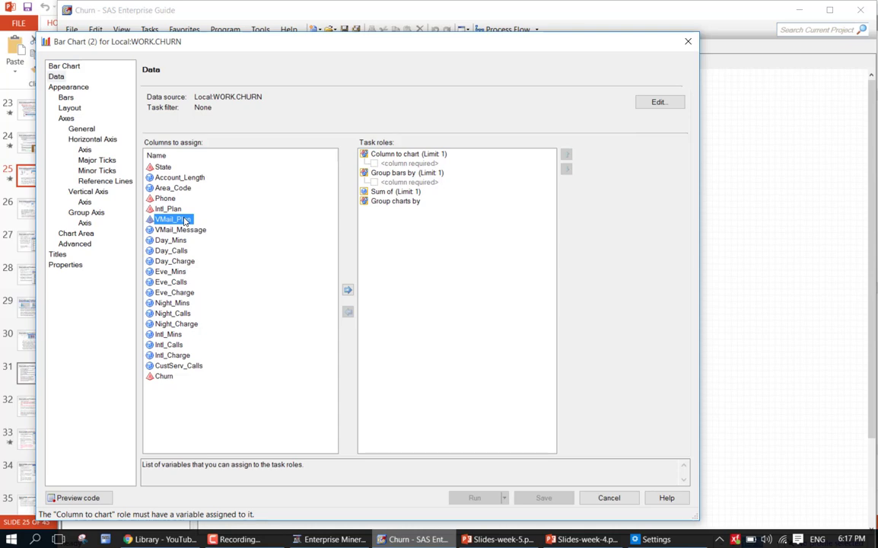
click(348, 292)
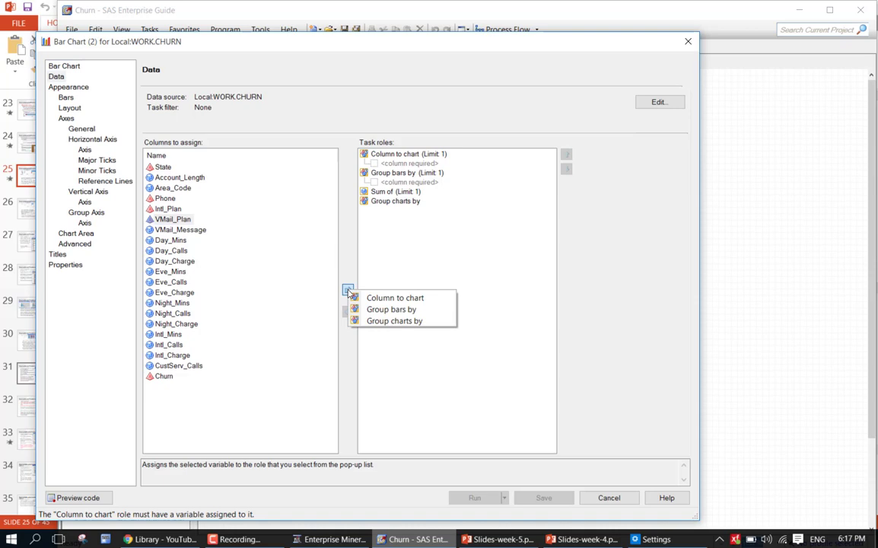
click(385, 322)
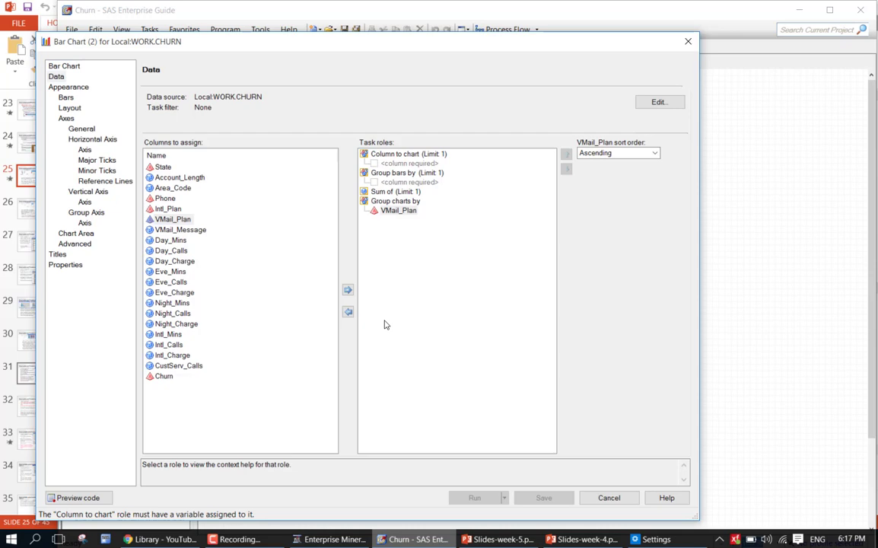
- Assign Intl_Plan to the Column to chart role and Churn to the Group bars by role
click(173, 210)
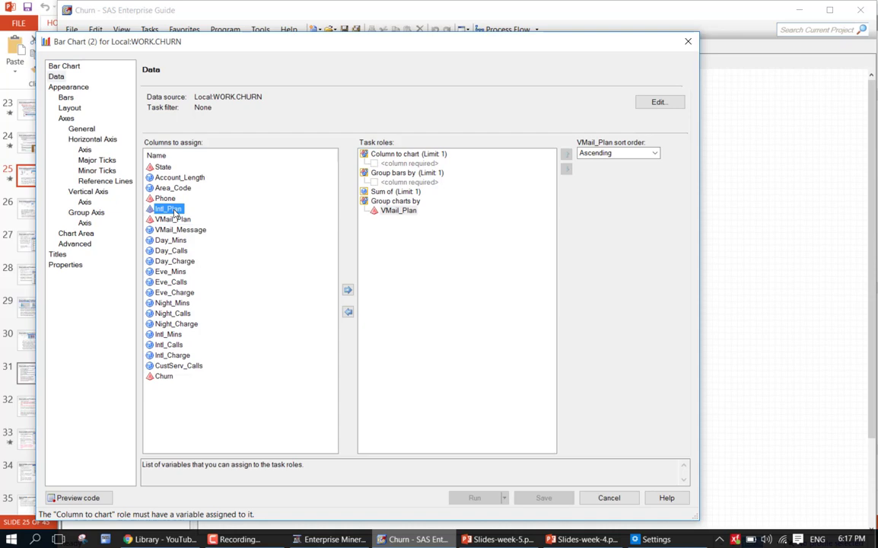
click(347, 291)
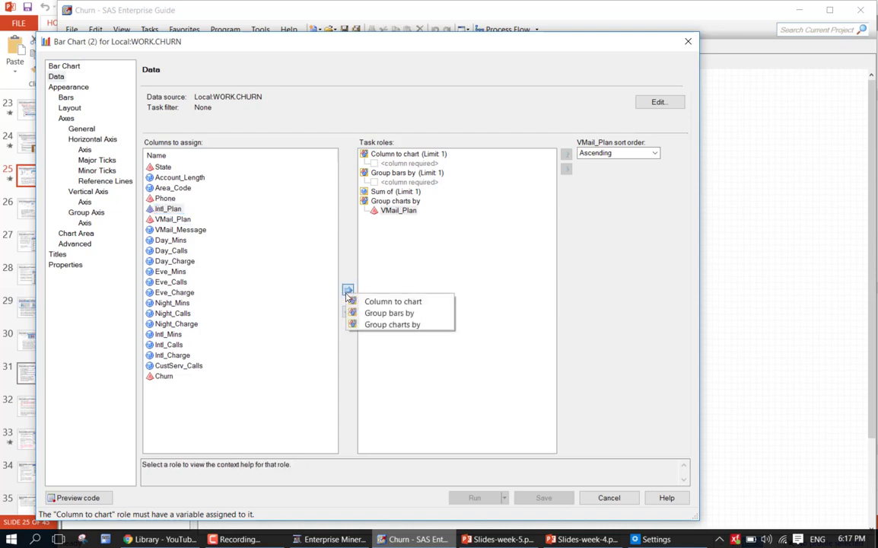
click(367, 301)
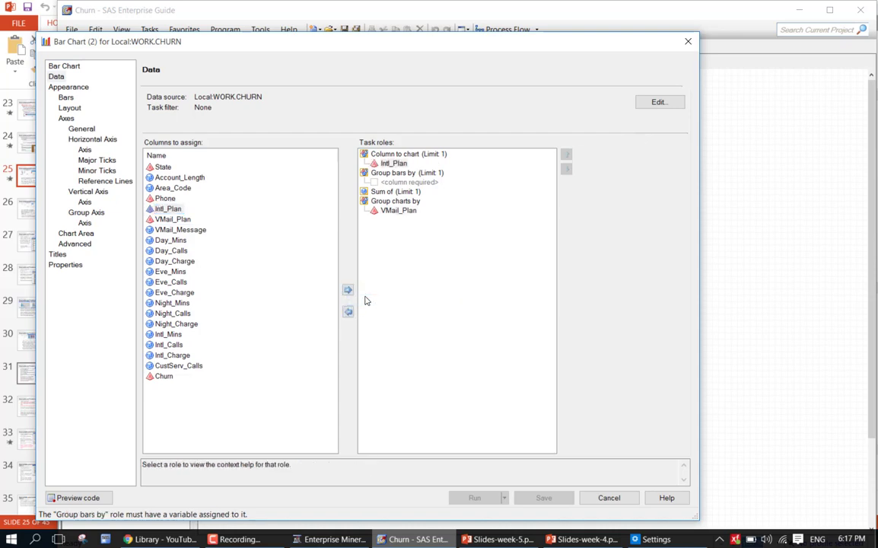
click(164, 378)
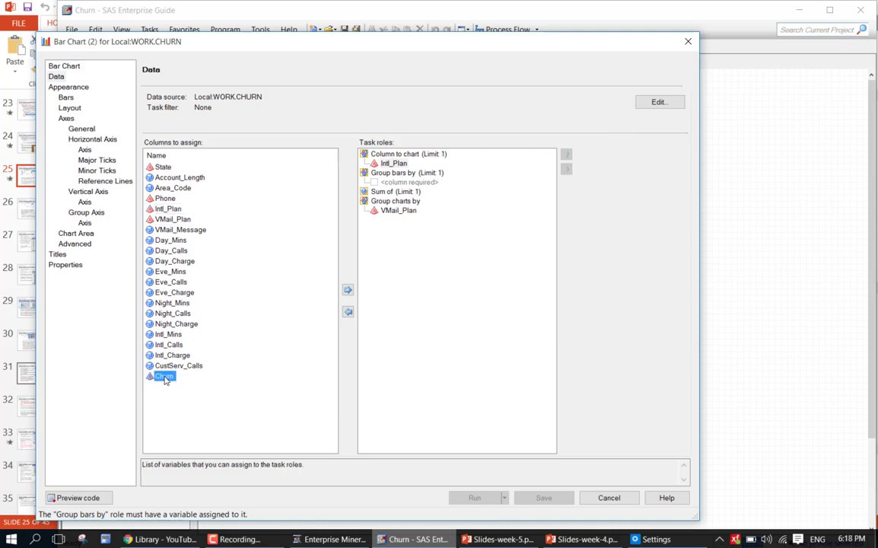
click(347, 291)
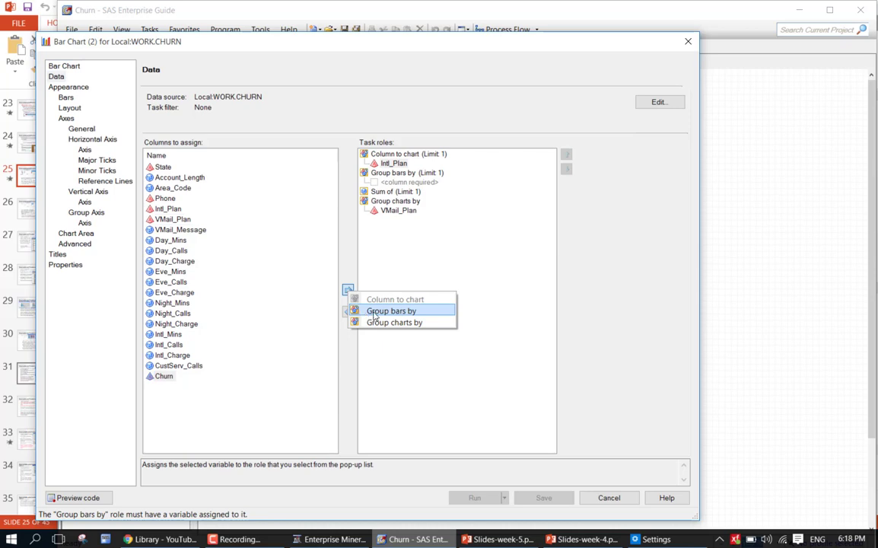
click(374, 311)
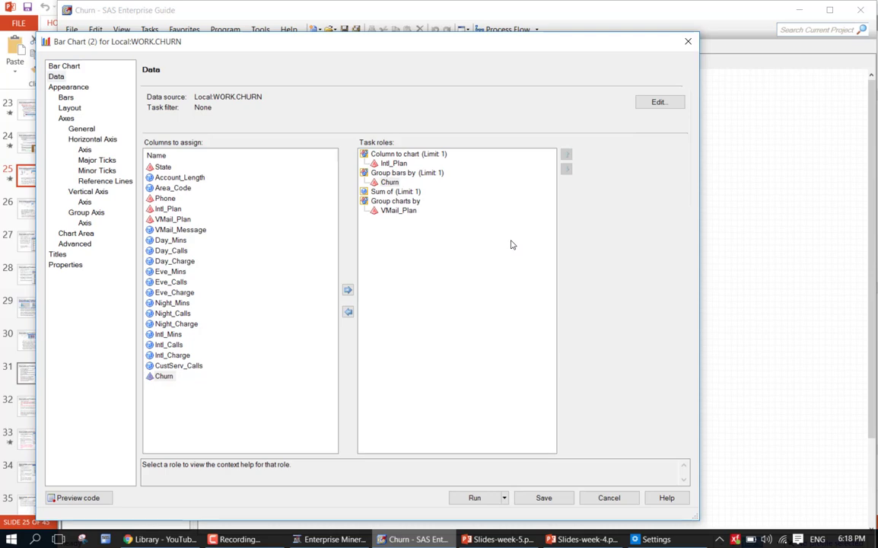
- Remove Churn from the Group bars by role and Intl_Plan from the Column to chart role
click(394, 164)
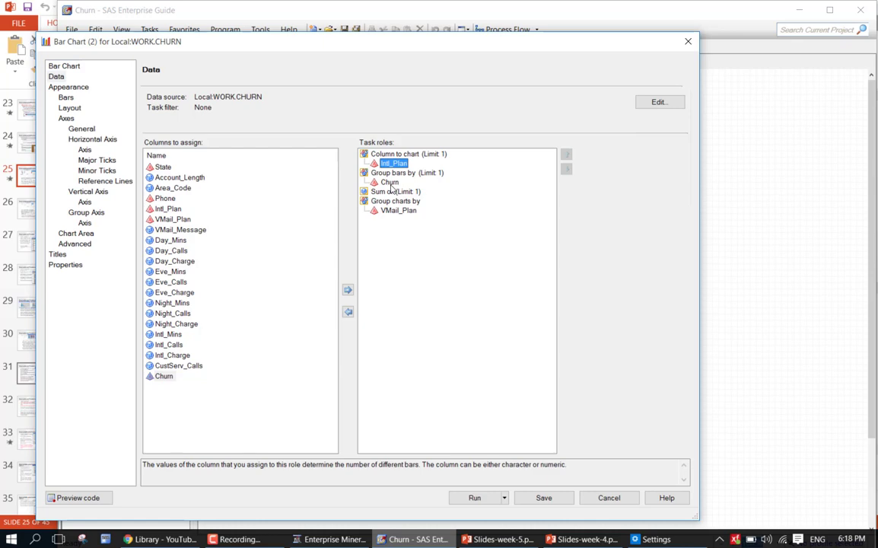
click(391, 183)
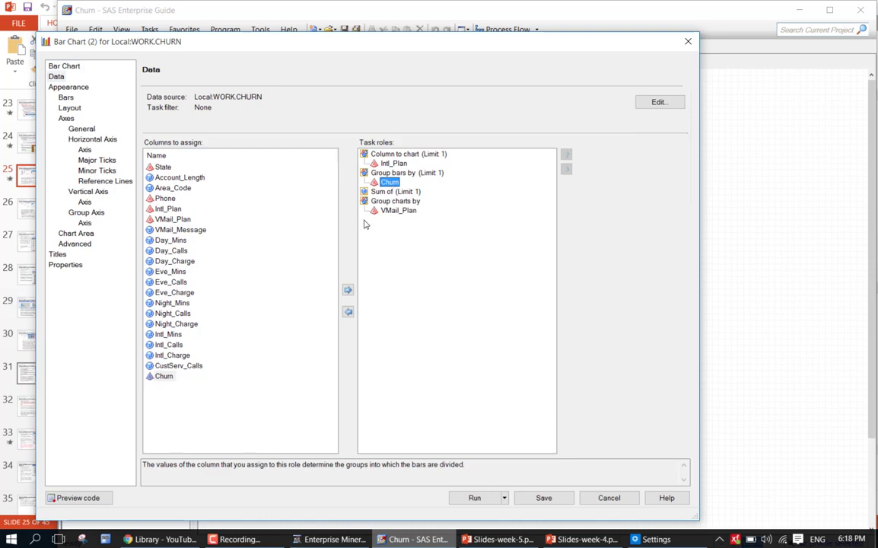
click(348, 312)
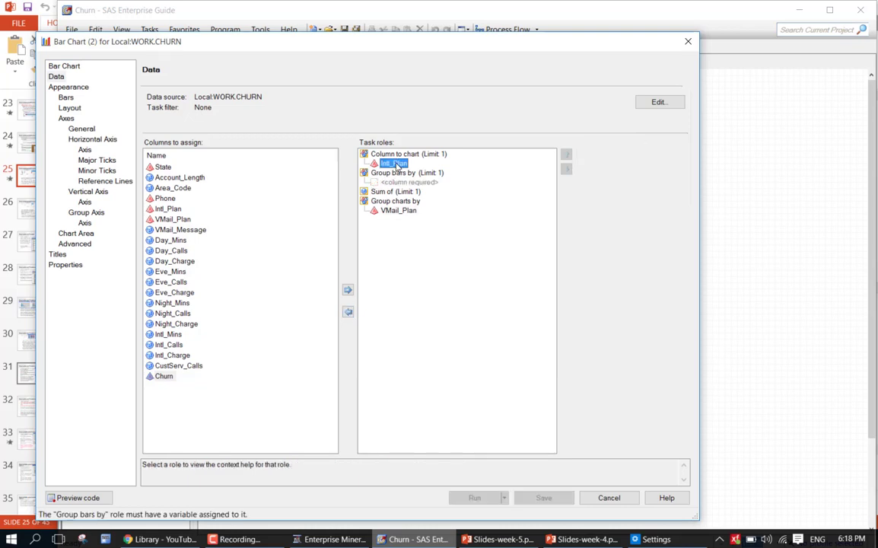
click(348, 312)
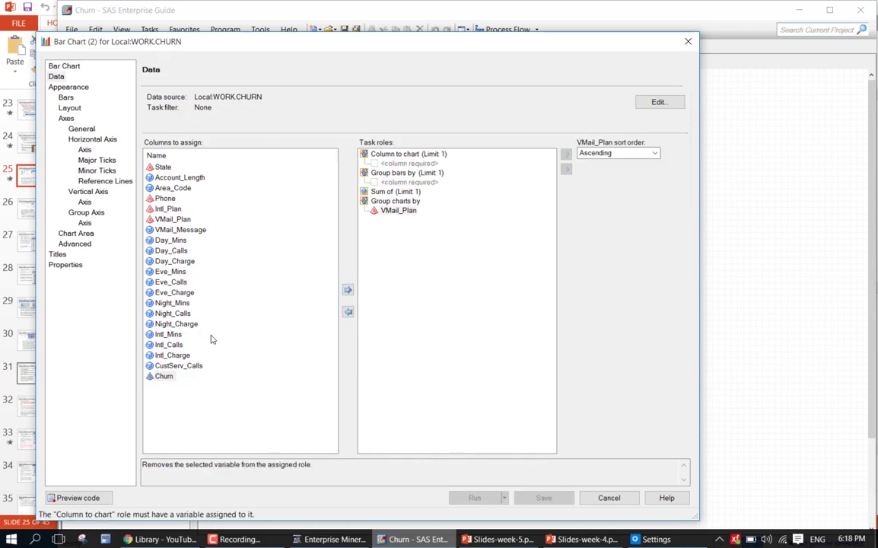
- Assign Churn to Column to chart and Intl_Plan to Group bars by, and save the bar chart task without running it
click(164, 377)
click(348, 290)
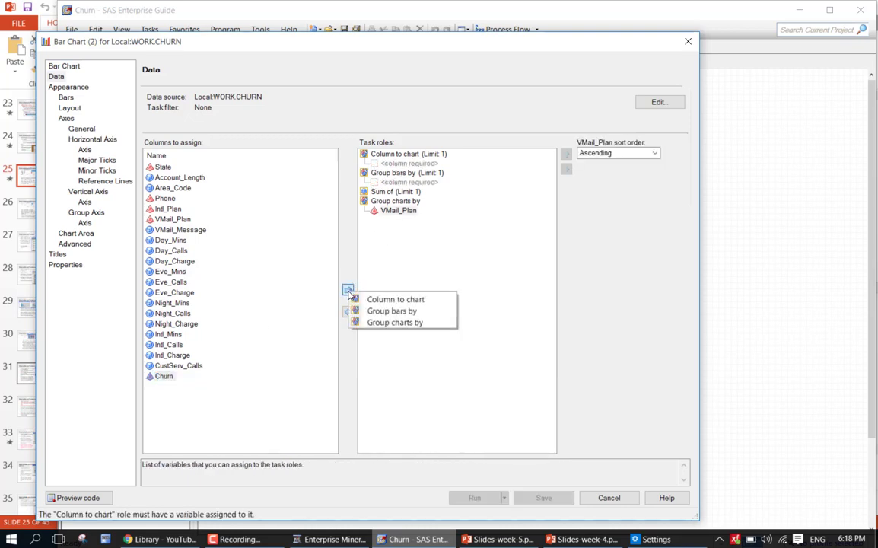
click(362, 302)
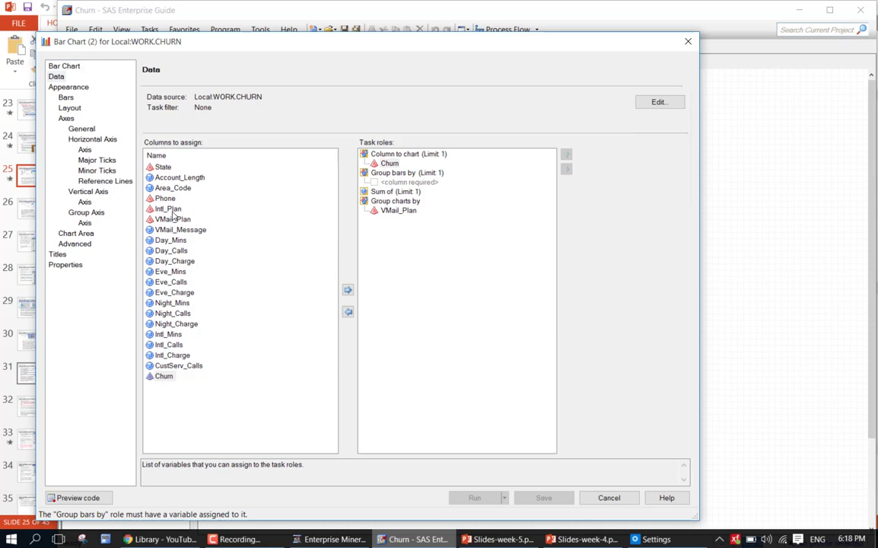
click(171, 210)
click(348, 290)
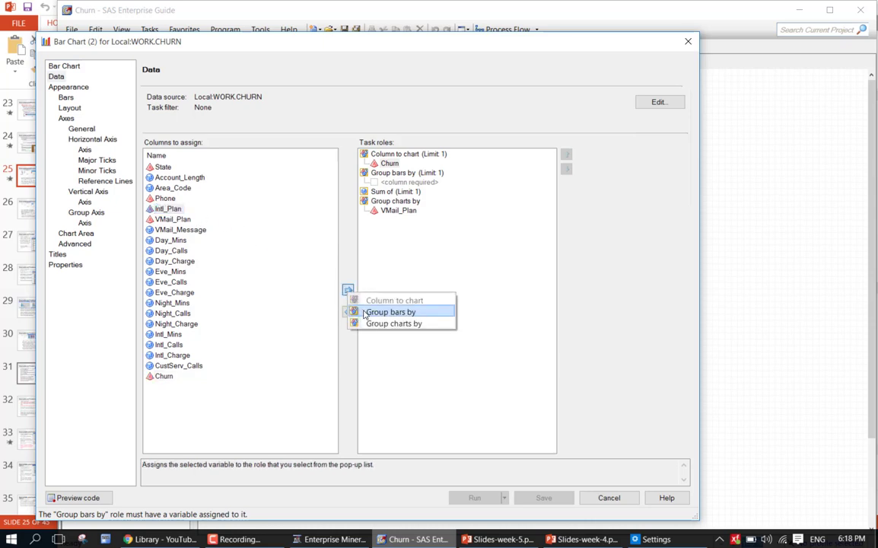
click(388, 312)
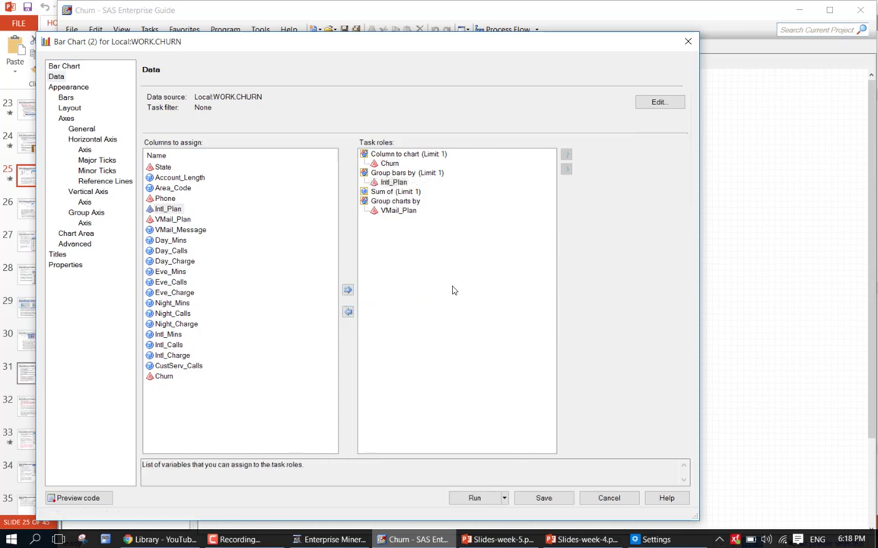
click(560, 502)
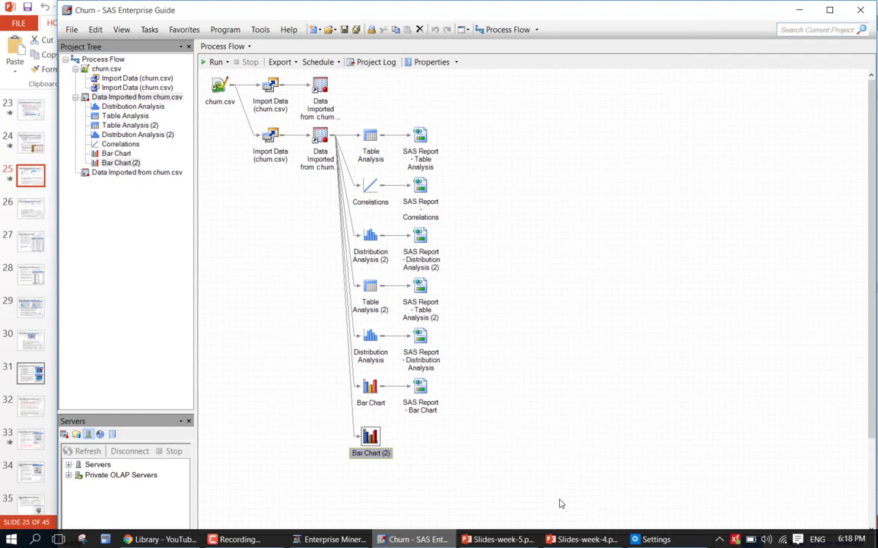
right_click(369, 436)
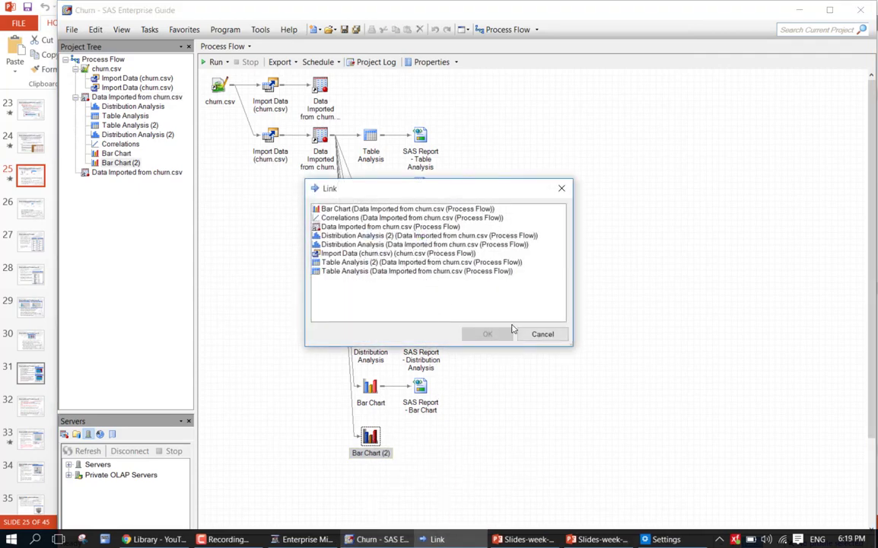
click(541, 333)
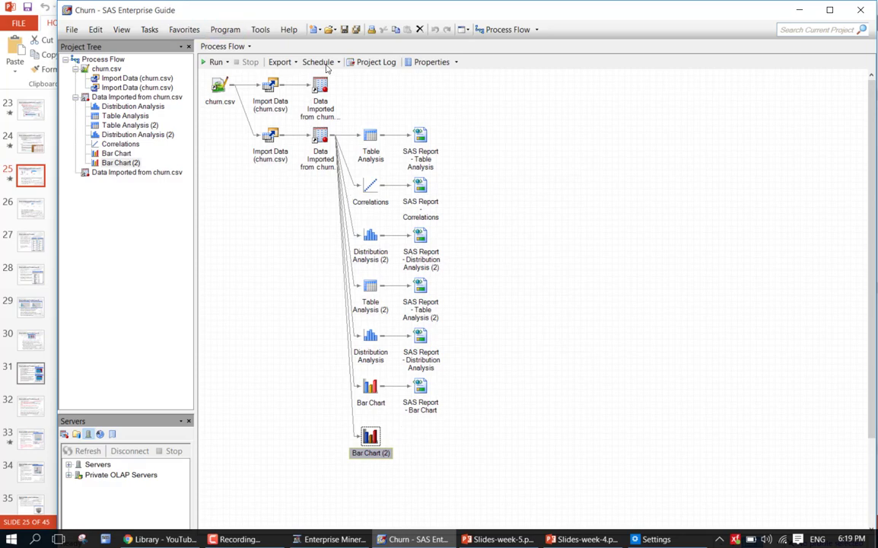
right_click(372, 435)
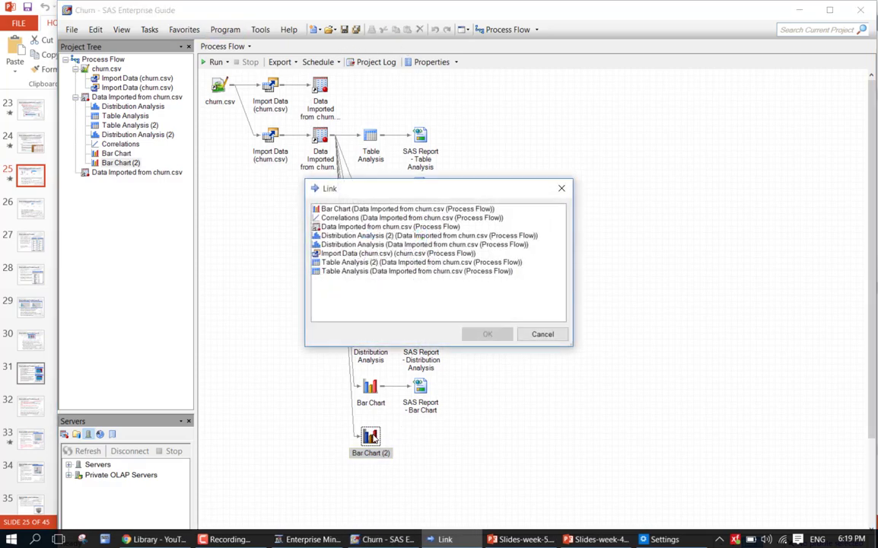
click(542, 335)
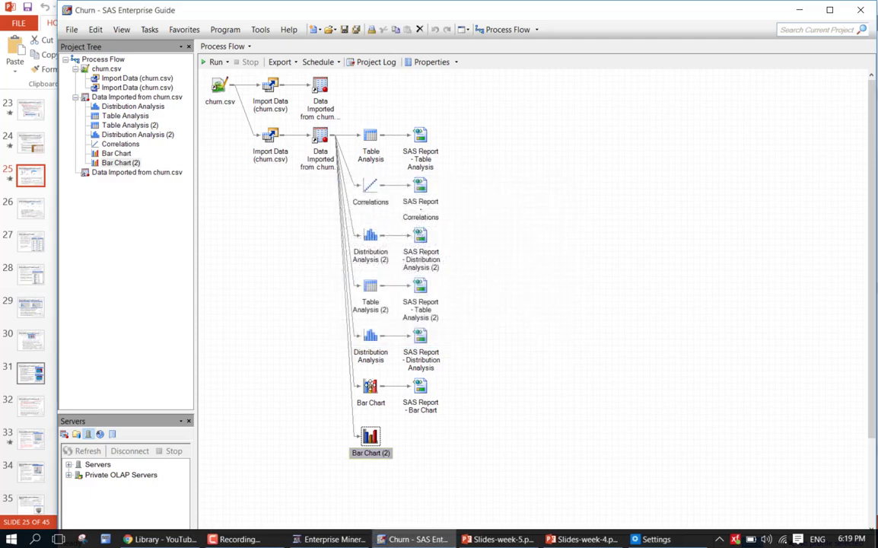
- Open the original Bar Chart task for modification and review its data role assignments
click(372, 388)
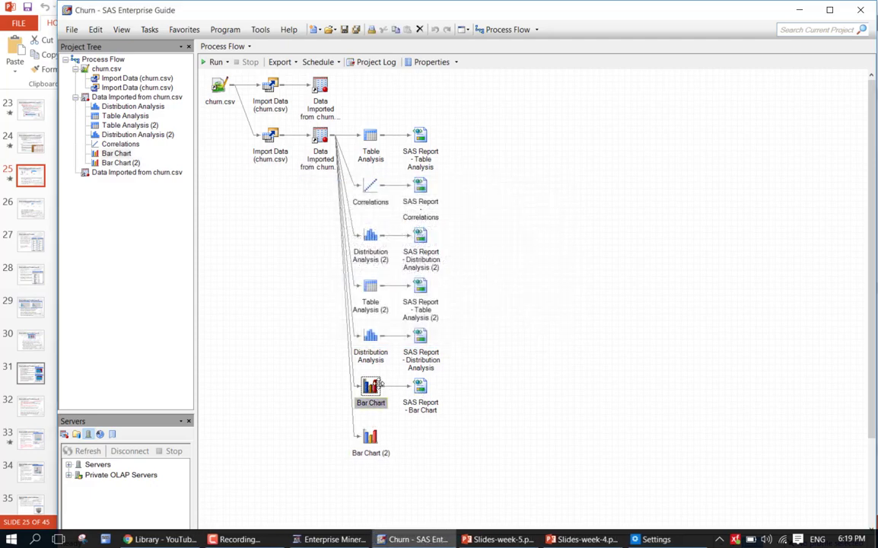
right_click(379, 385)
click(407, 329)
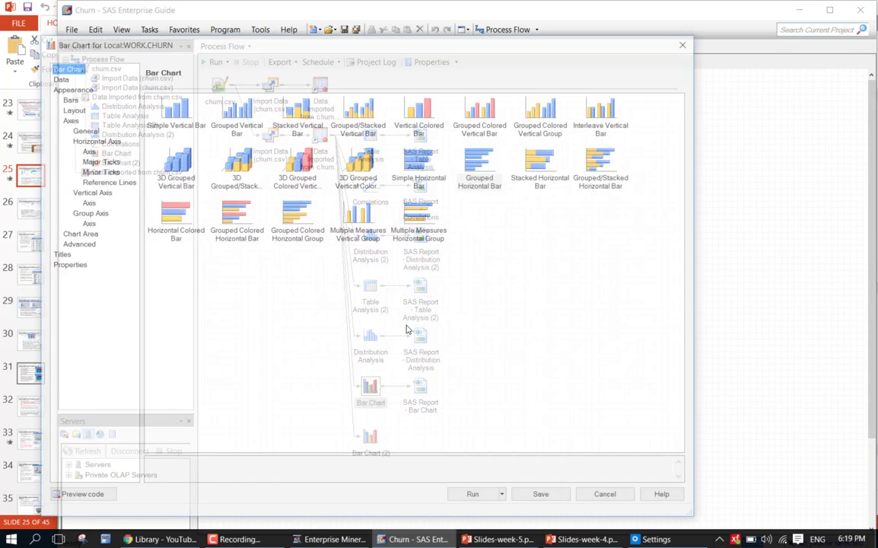
click(59, 77)
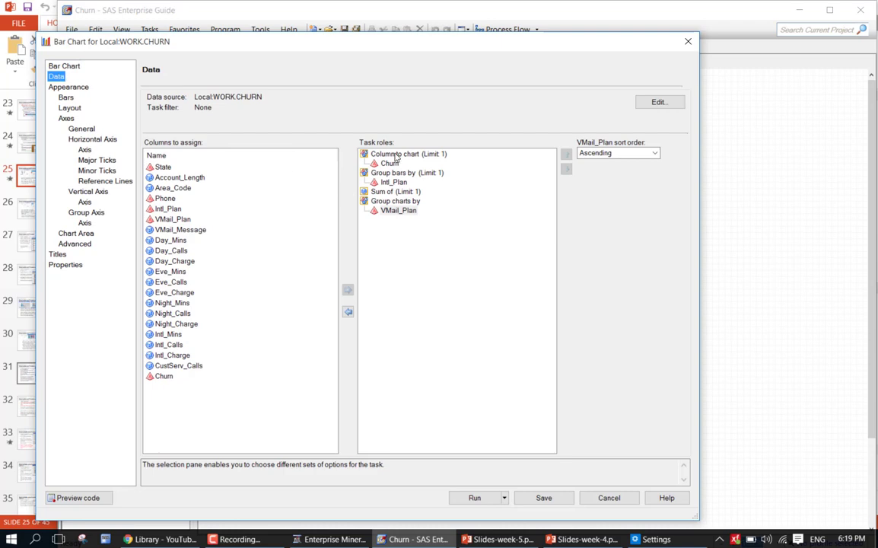
- Leave the Bar Chart settings without saving and close the chart results to return to the process flow
click(390, 221)
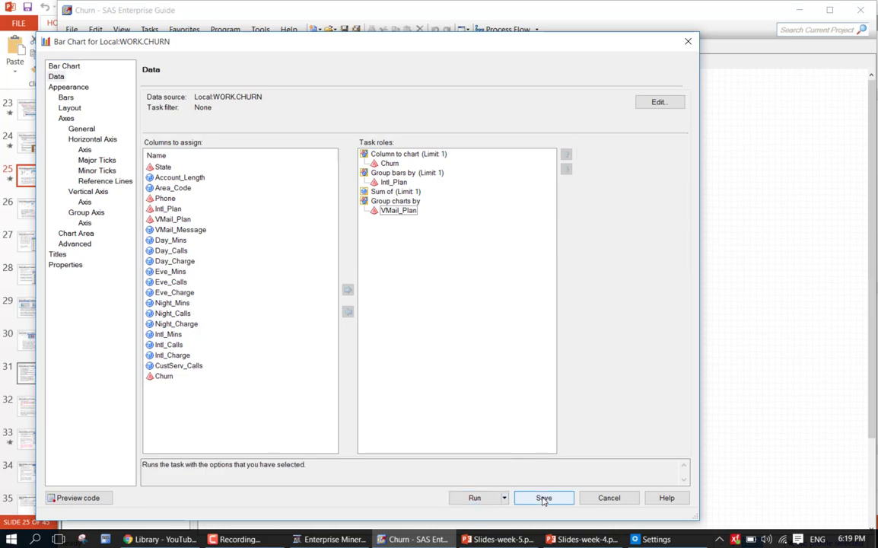
click(605, 500)
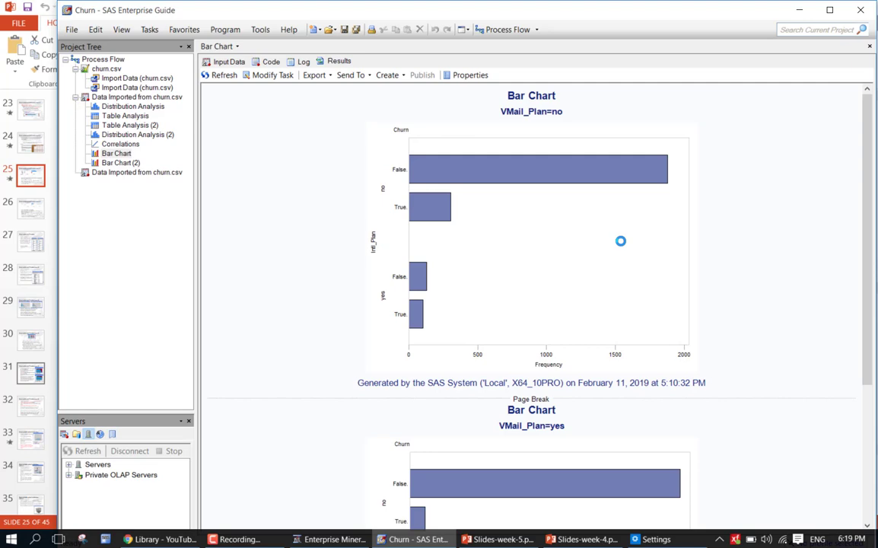
click(861, 10)
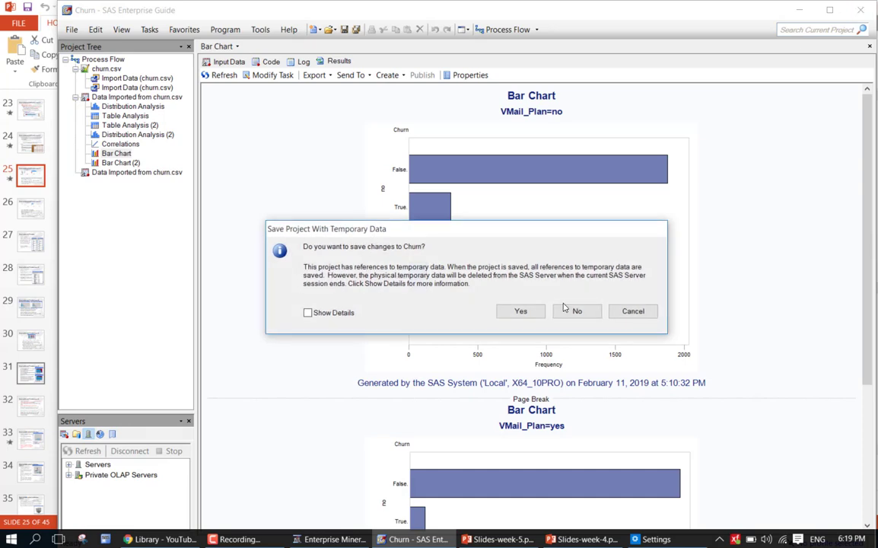
click(631, 311)
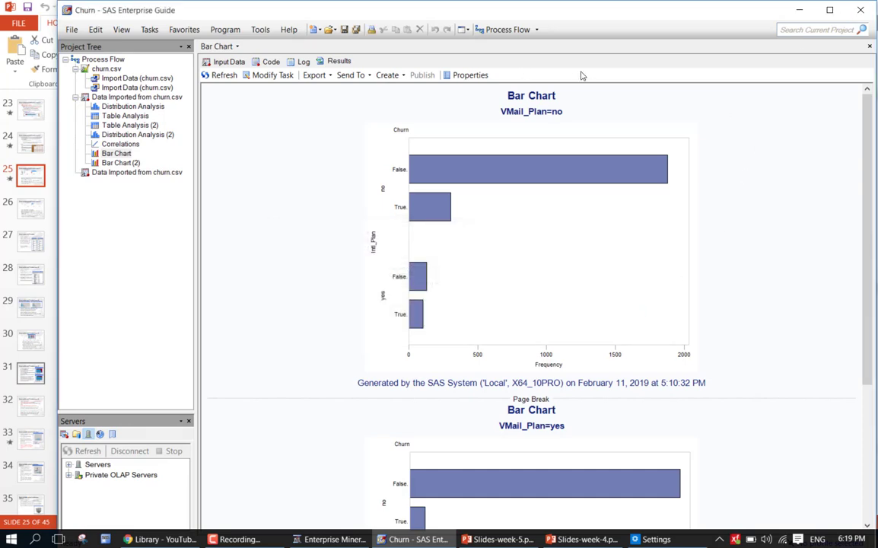
click(869, 48)
- Open the Bar Chart task's generated code from the process flow and close it again
click(373, 389)
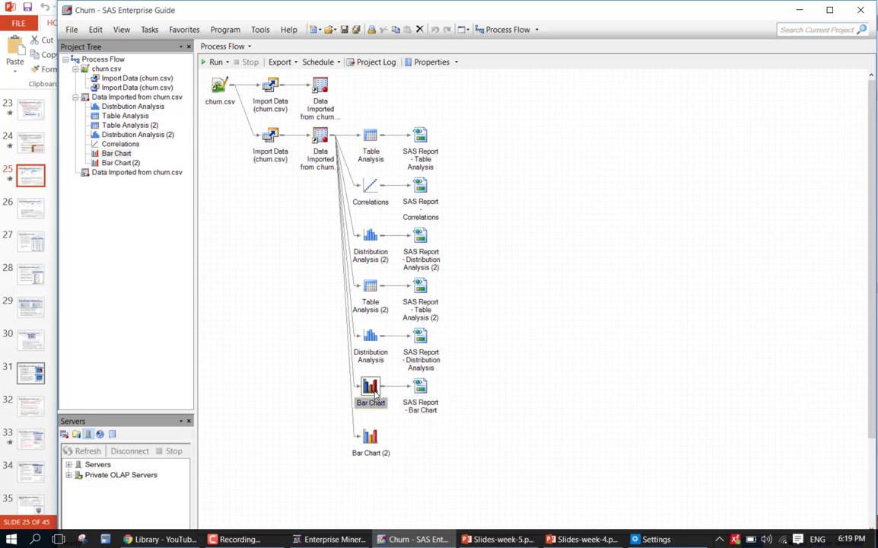
double_click(373, 390)
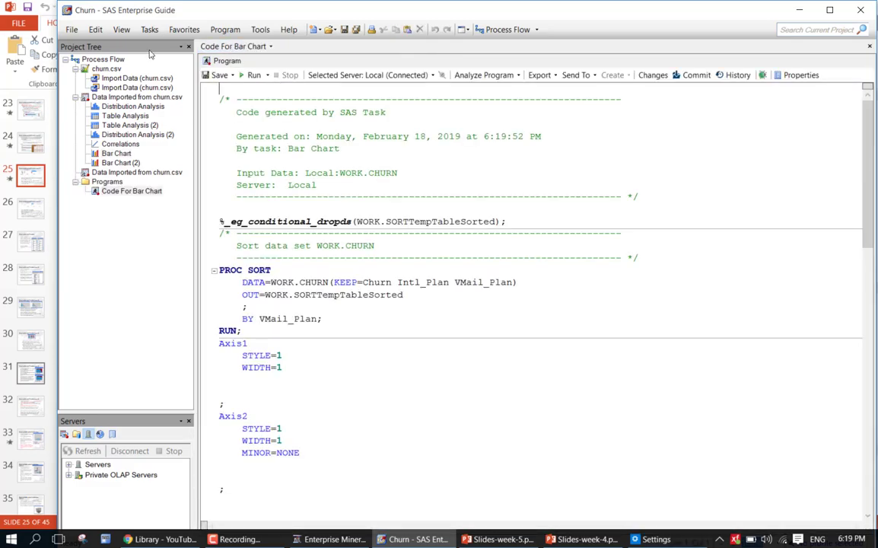
click(869, 47)
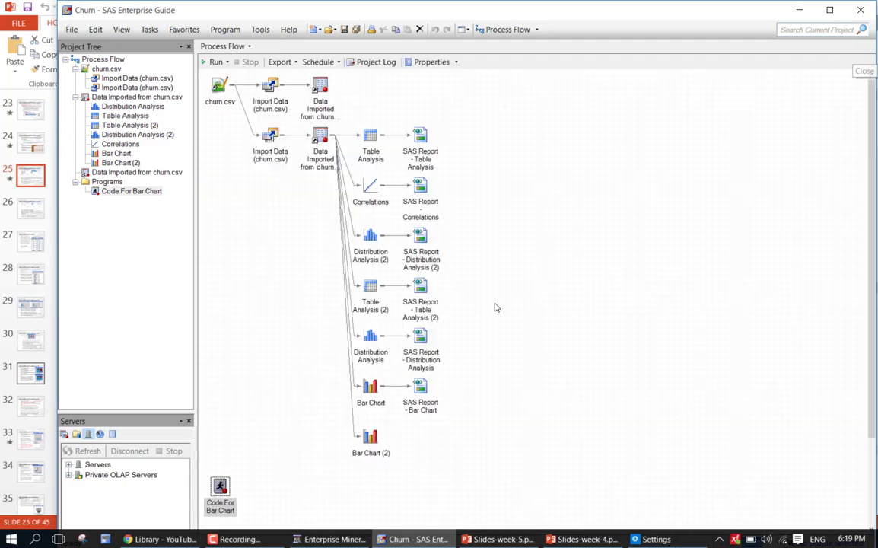
double_click(374, 390)
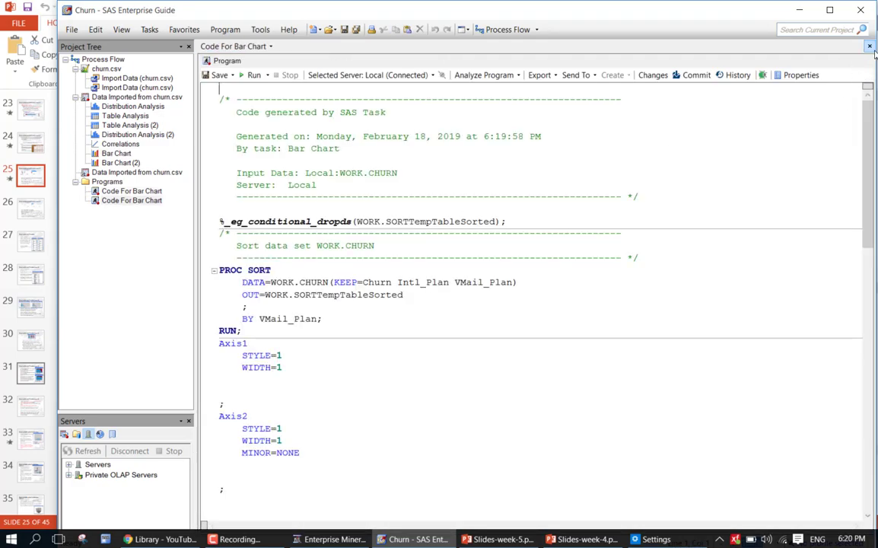
click(870, 48)
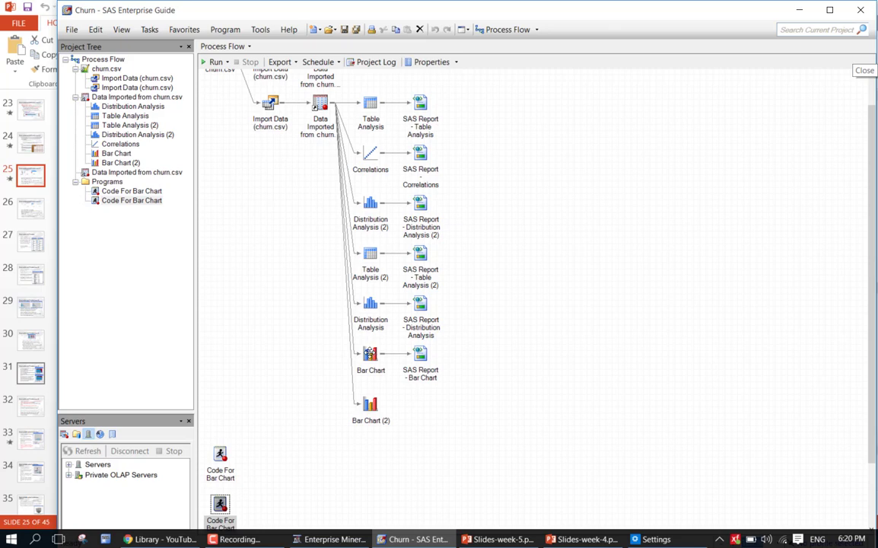
- Reopen the original Bar Chart task for modification and change its chart type to Grouped Colored Horizontal Bar
click(369, 354)
right_click(369, 354)
mouse_move(372, 356)
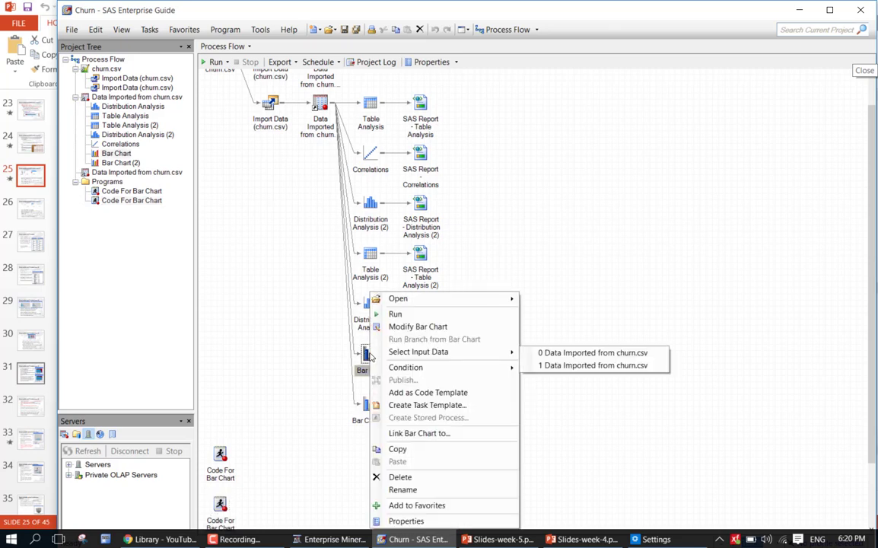
click(417, 328)
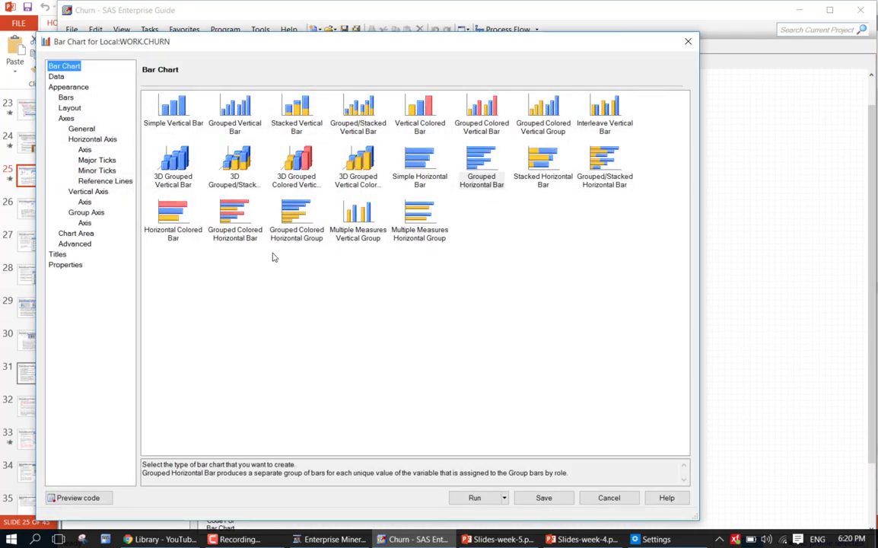
click(222, 229)
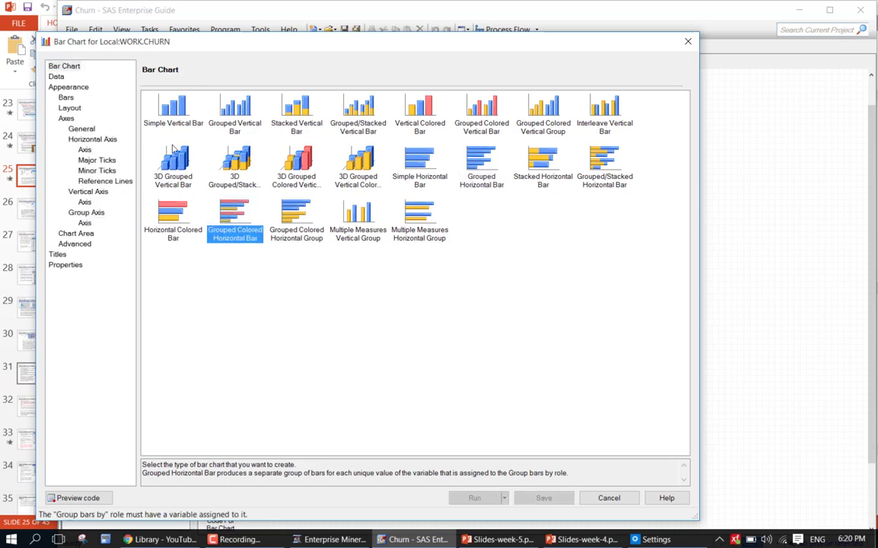
- Assign Intl_Plan to the Group bars by role and run the task, replacing the results of the previous run
click(58, 77)
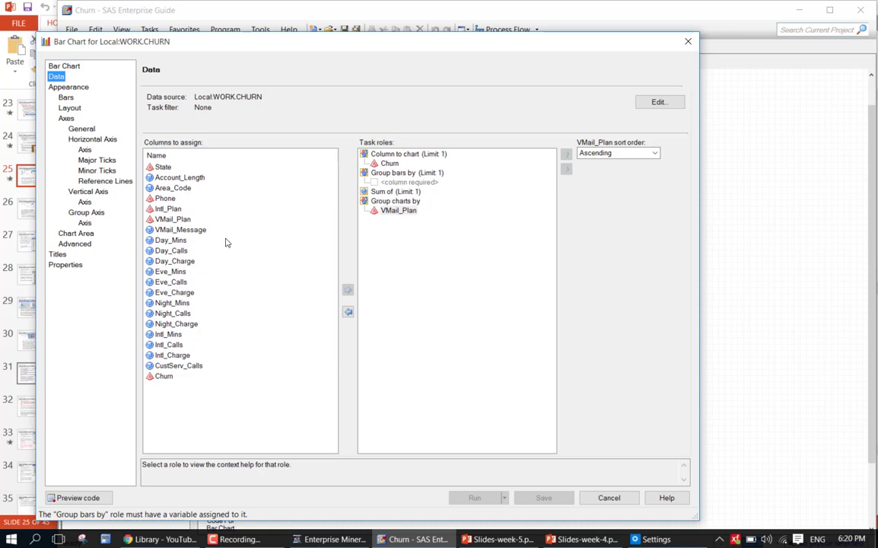
click(169, 209)
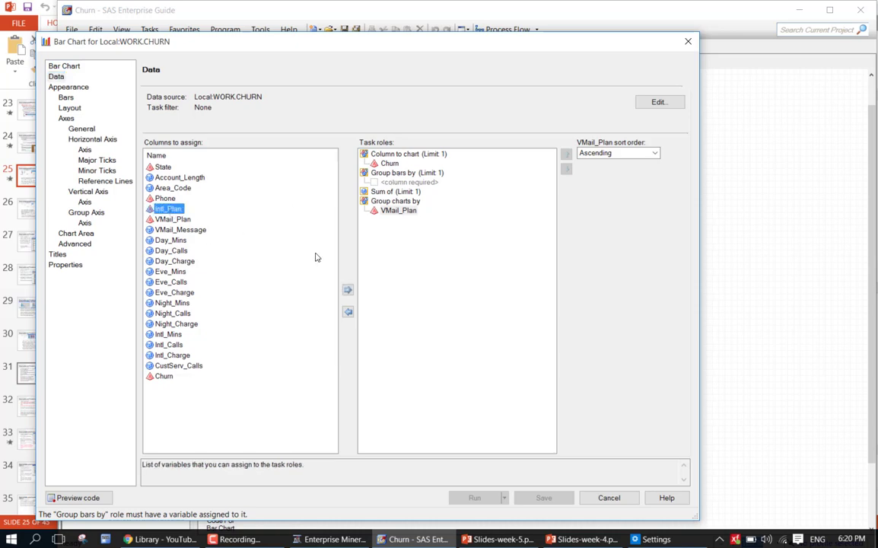
click(348, 291)
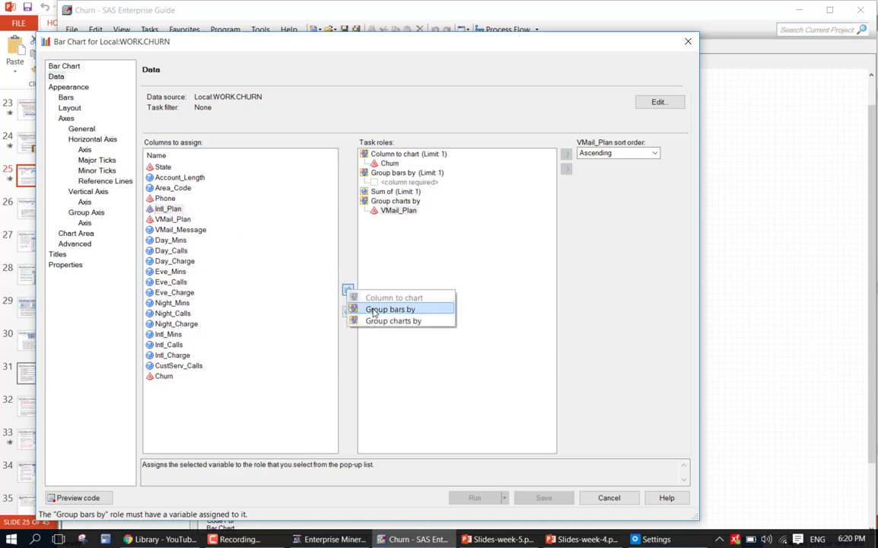
click(373, 309)
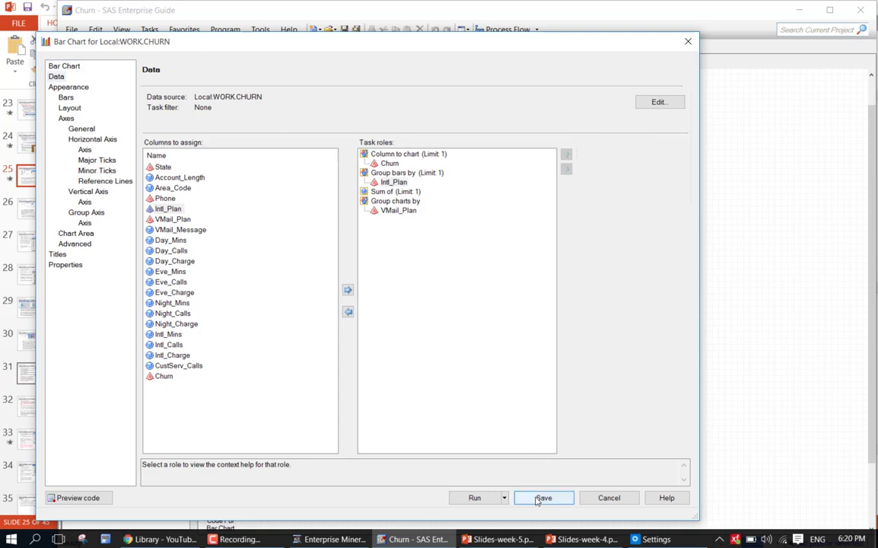
click(476, 497)
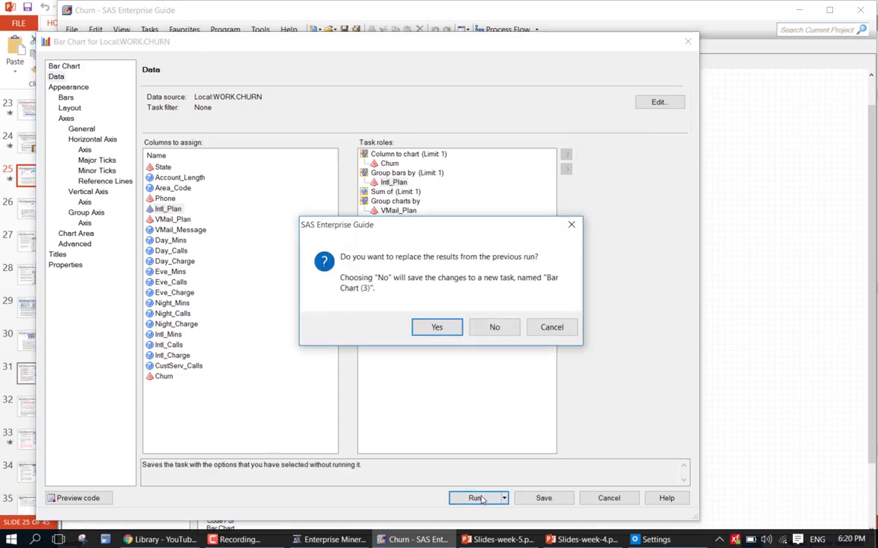
click(455, 333)
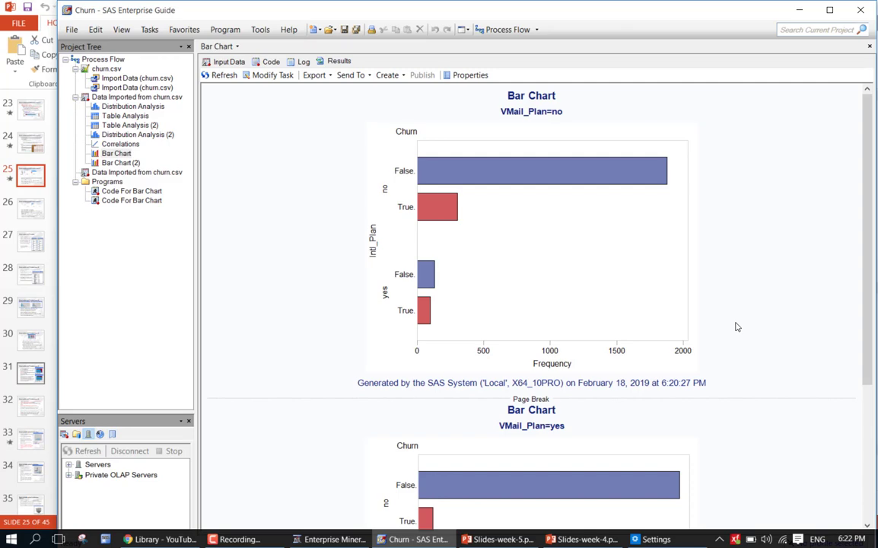
- Compare the churn bars by Intl_Plan in the VMail_Plan=no and VMail_Plan=yes charts
scroll(737, 327, down, 5)
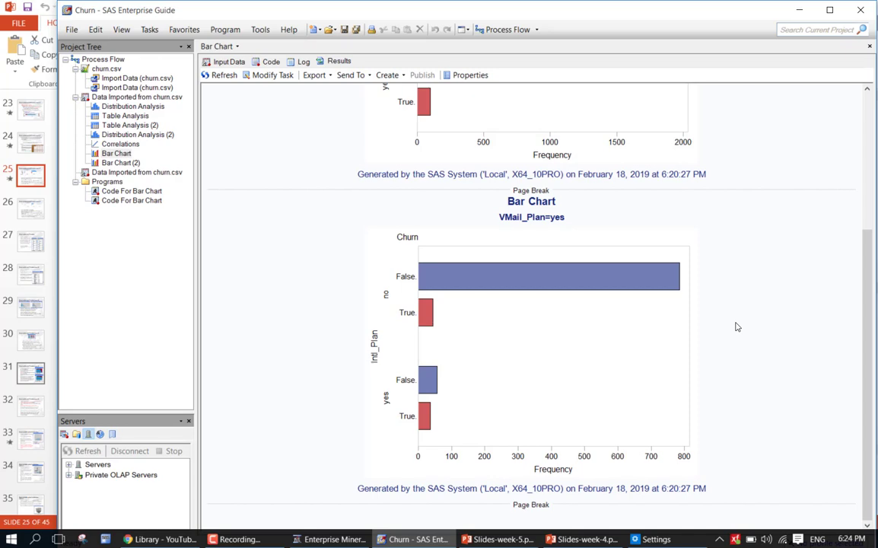
scroll(736, 326, up, 5)
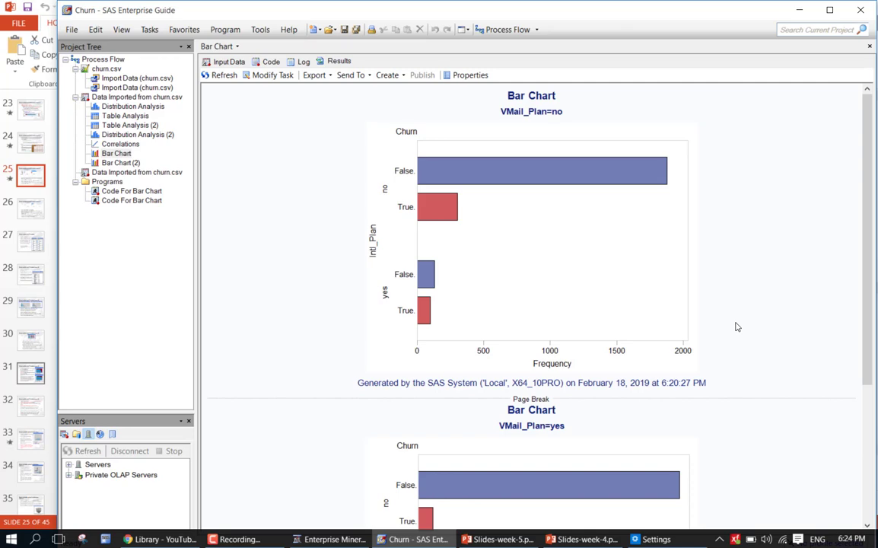
scroll(736, 326, down, 5)
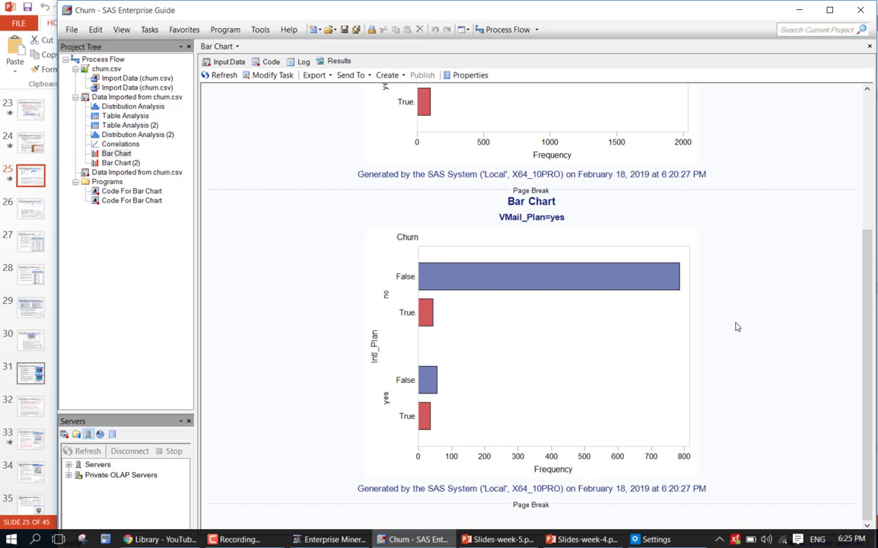
scroll(737, 327, up, 5)
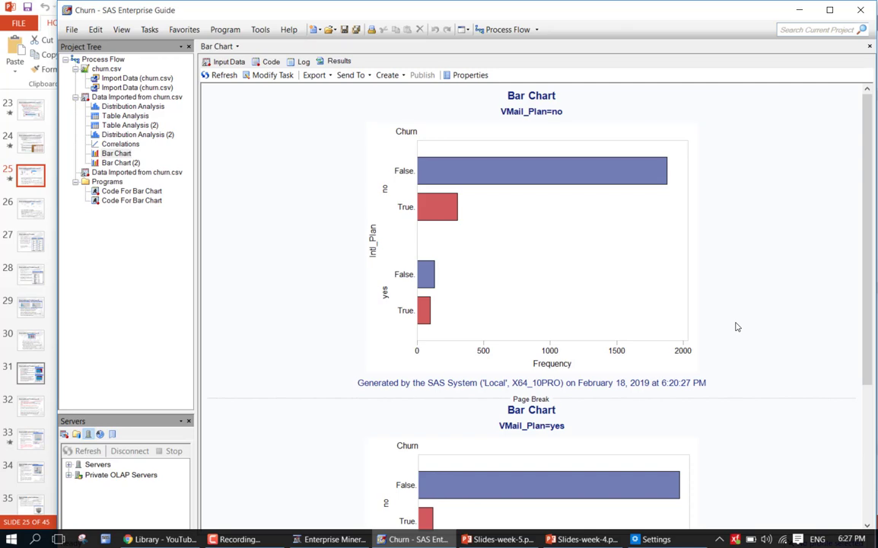
- Switch to Slides-week-4.pptx in PowerPoint and present from slide 25 through to the Exploring Numeric Variables slide
key(alt+Tab)
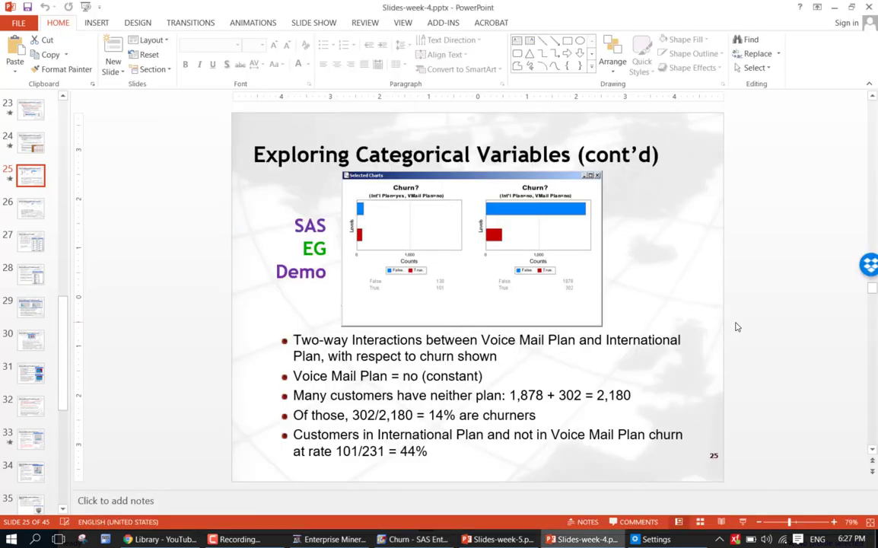
key(shift+F5)
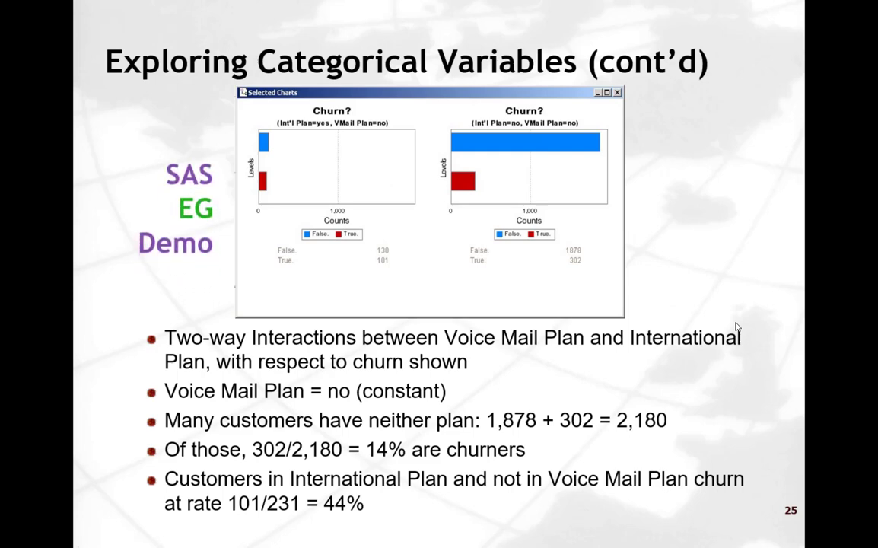
key(Right)
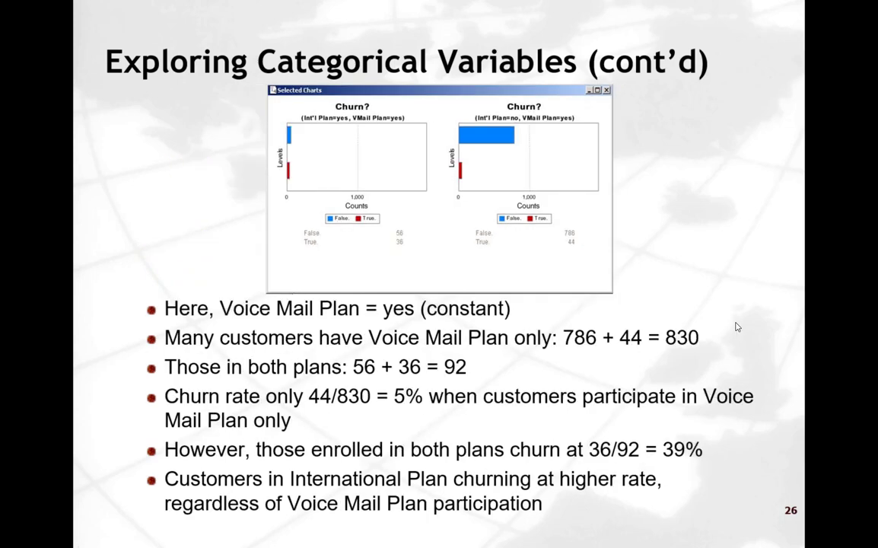
key(Left)
key(Right)
key(Right)
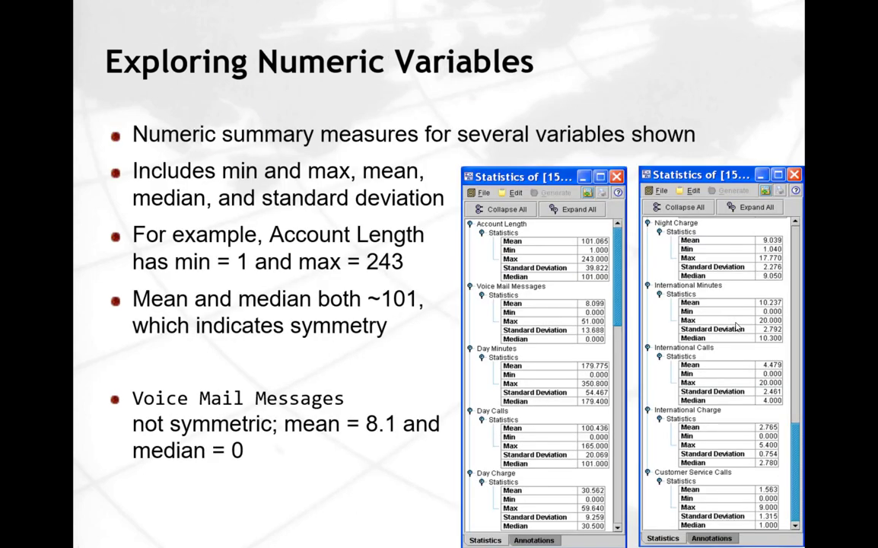
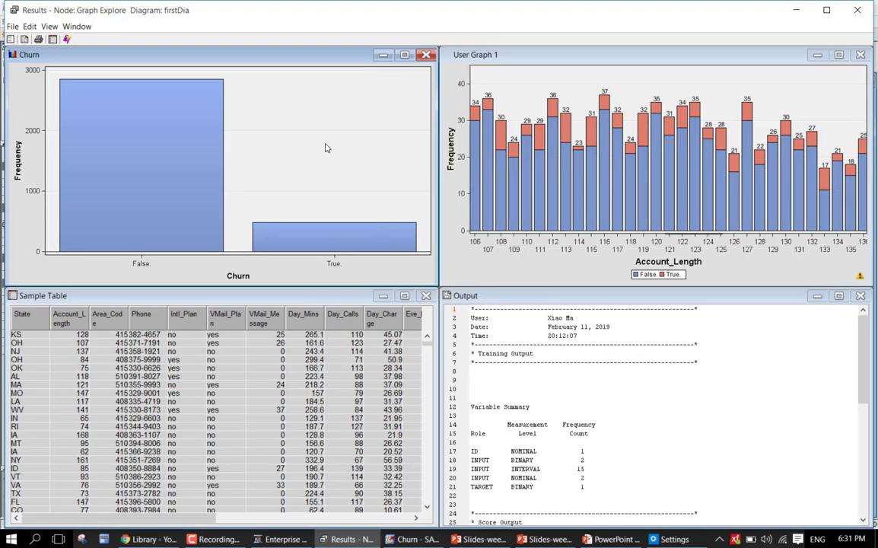
- Start a new plot in the Graph Explore results, using the Scatter chart type that plots two variables against each other
click(48, 29)
click(66, 122)
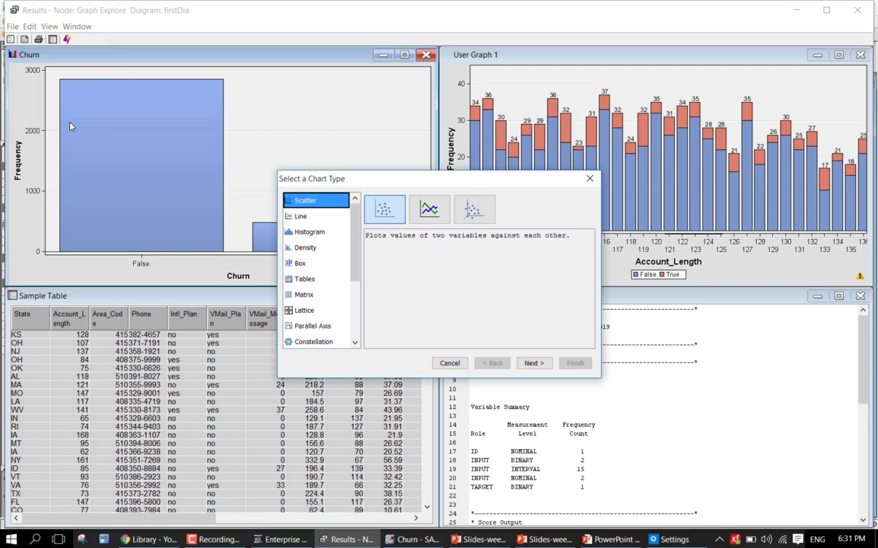
click(324, 296)
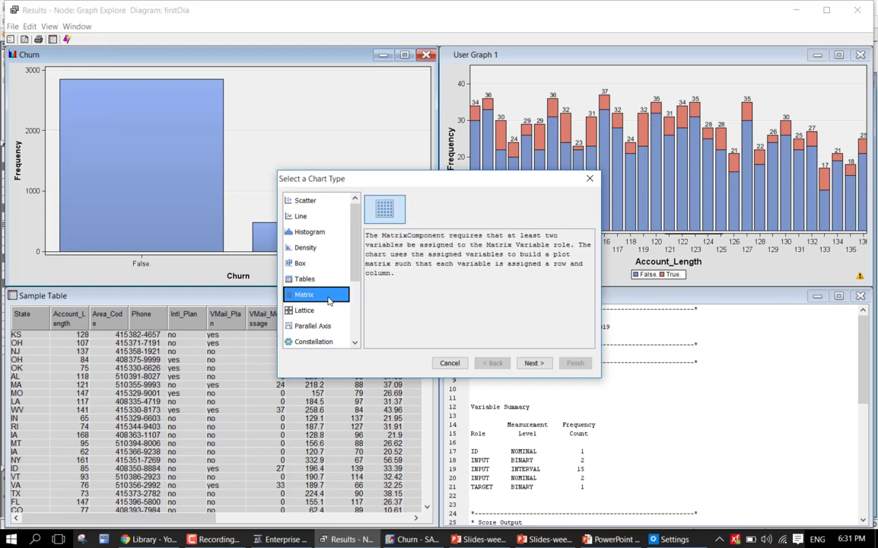
click(316, 310)
click(318, 232)
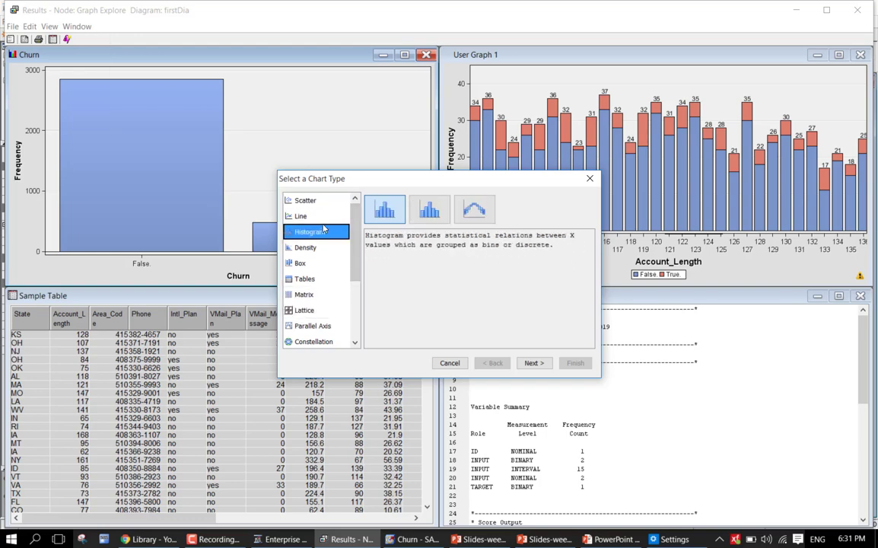
click(305, 201)
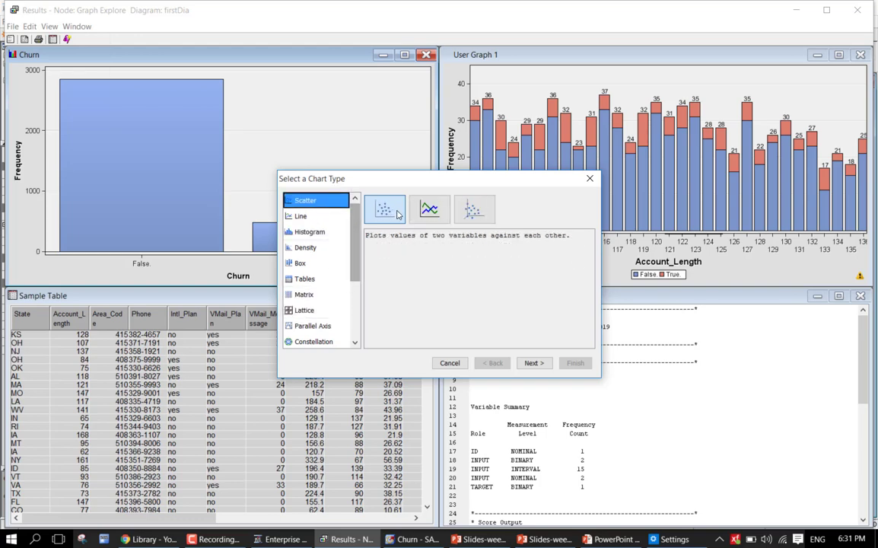
click(532, 363)
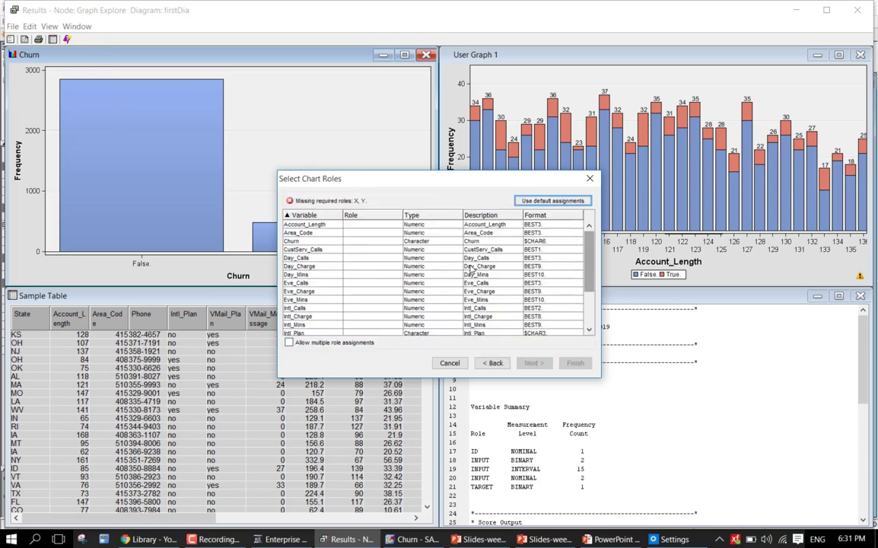
- Assign Day_Mins to the X role and CustServ_Calls to the Y role, and continue to the data WHERE clause
click(355, 275)
click(357, 292)
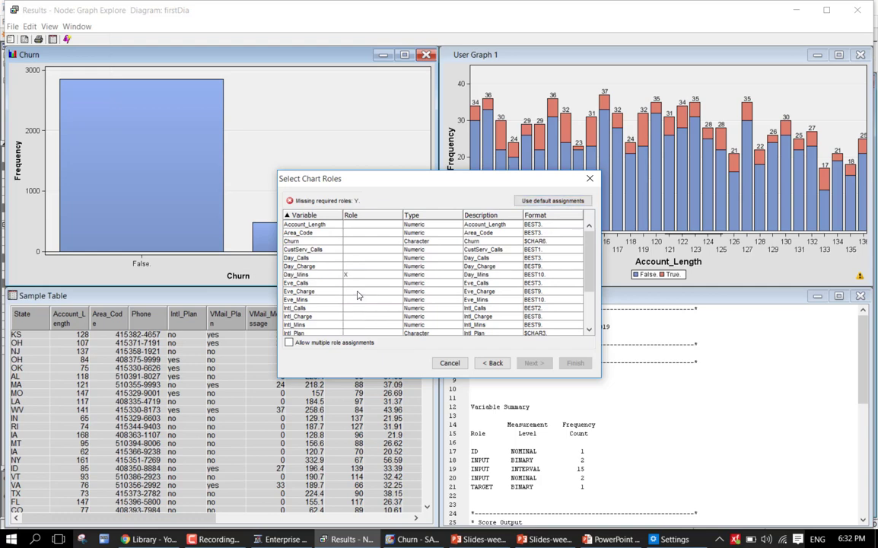
click(350, 251)
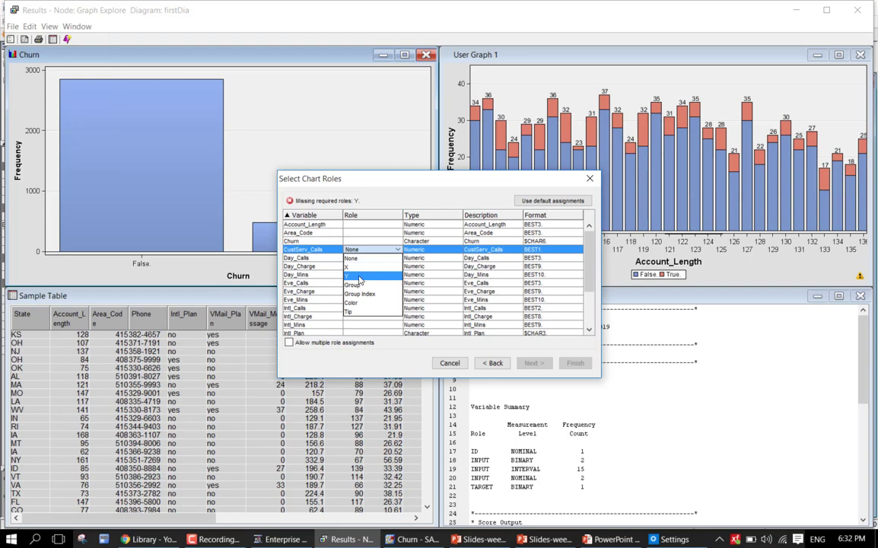
click(360, 277)
click(531, 364)
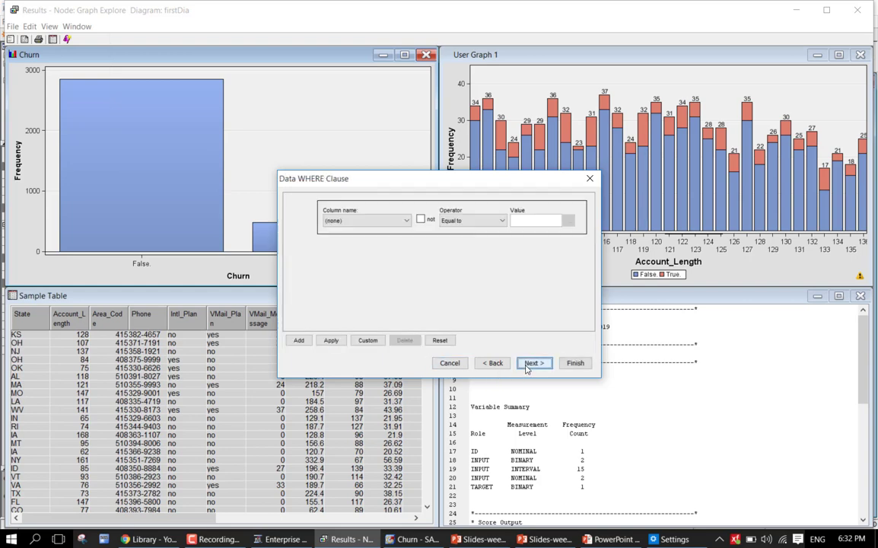
- Leave the data WHERE clause empty and title the scatter chart "Scatterplot Day_Mins vs CS_Calls"
click(530, 363)
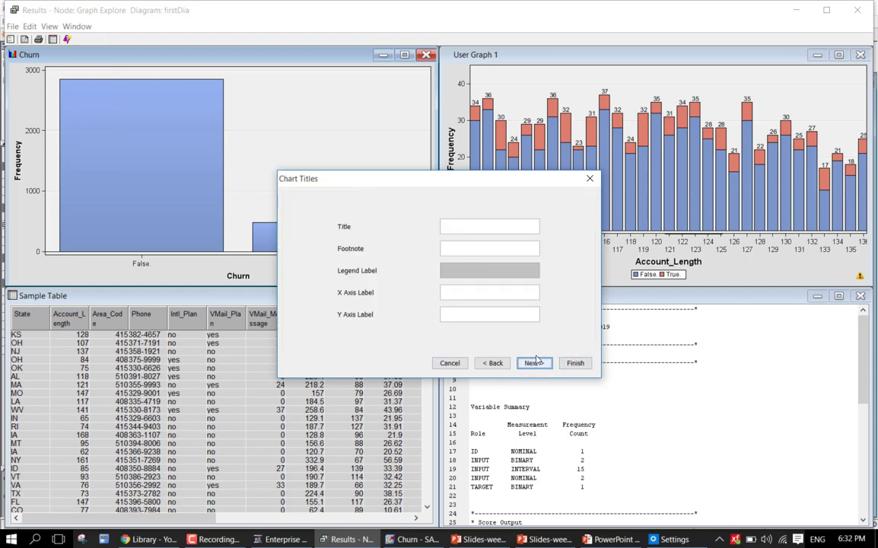
click(484, 226)
text(Scatter)
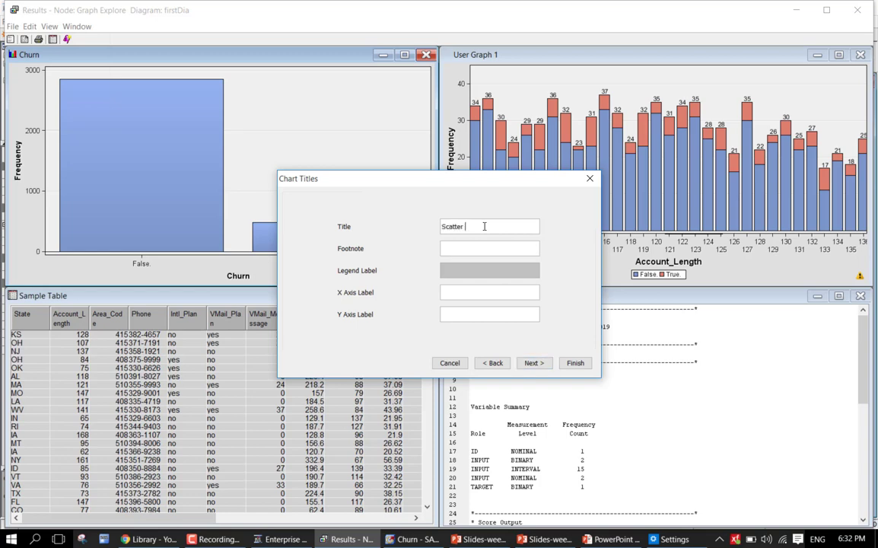
text(plot Day_Mins vs CS_Calls)
- Label the X axis Day_Mins and the Y axis CS_Calls, and finish creating the scatter plot
key(Tab)
key(Tab)
key(Tab)
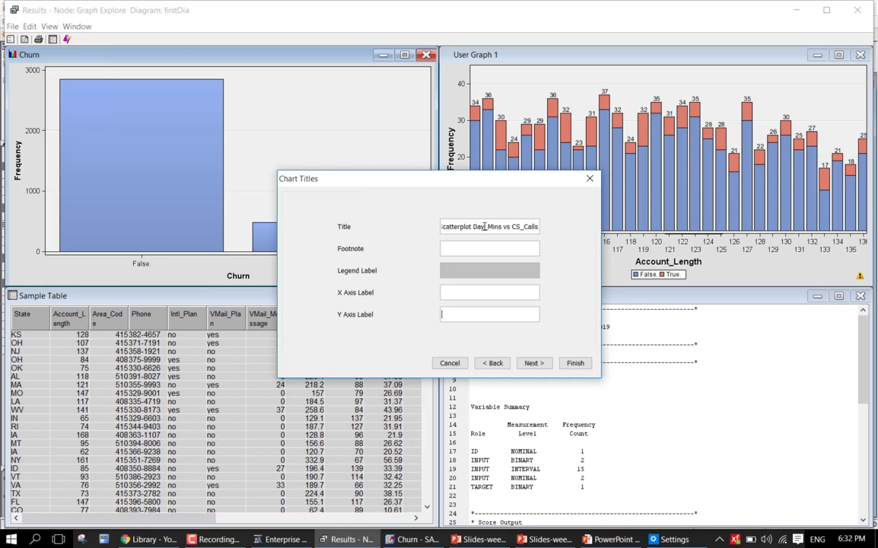
key(shift+Tab)
text(Day_Mins)
key(Tab)
text(CS_Calls)
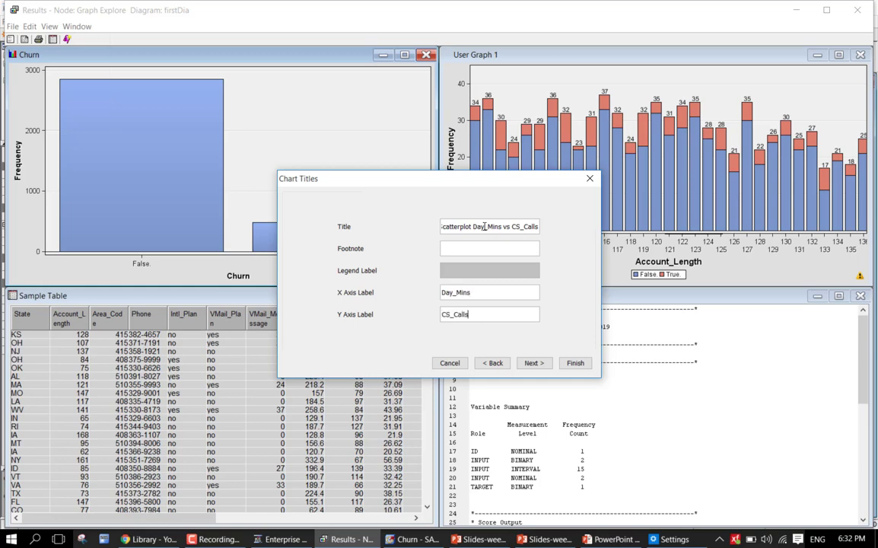
click(531, 363)
click(574, 363)
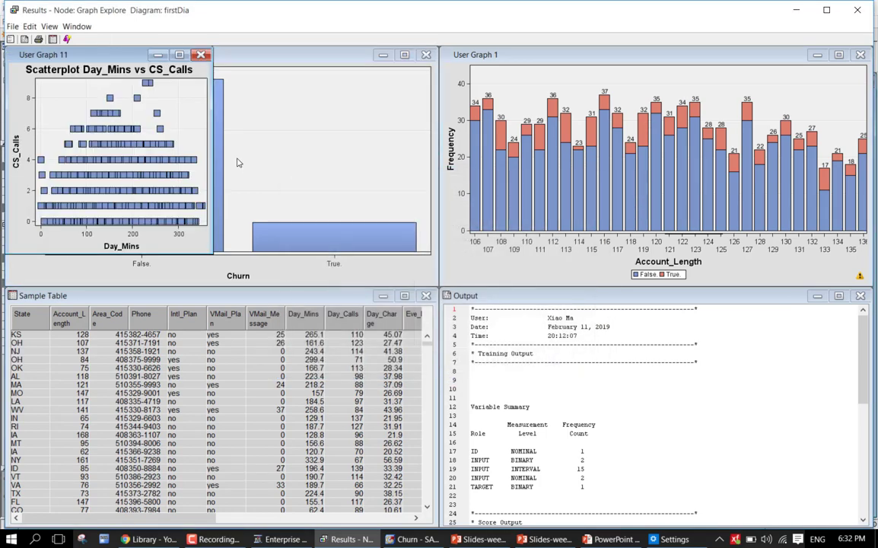
- Minimize the Sample Table and Output windows, tile the remaining graphs, and enlarge the scatter plot window downward
drag(119, 56, 350, 82)
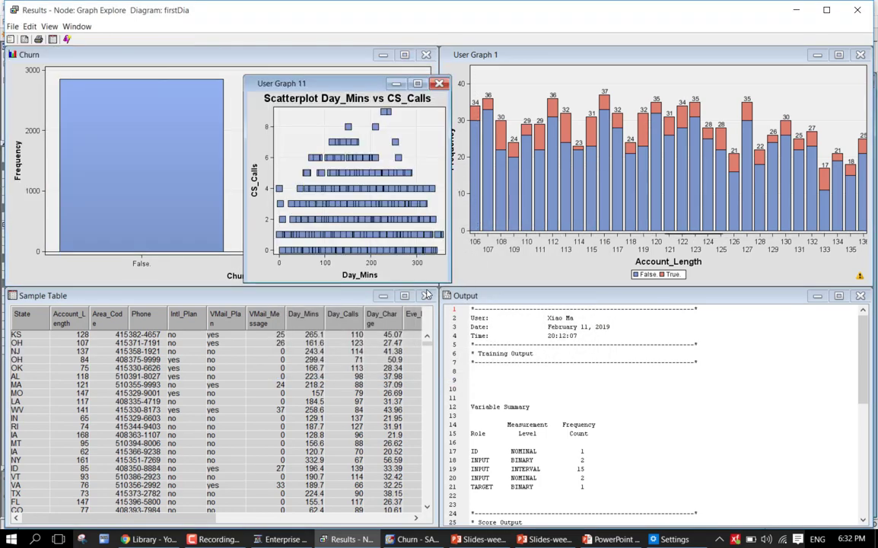
click(384, 295)
click(817, 295)
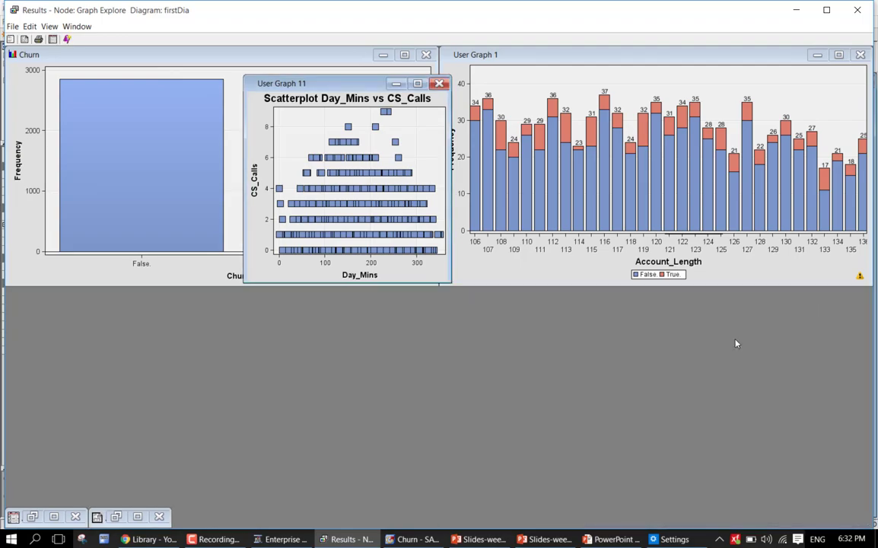
click(349, 539)
click(349, 539)
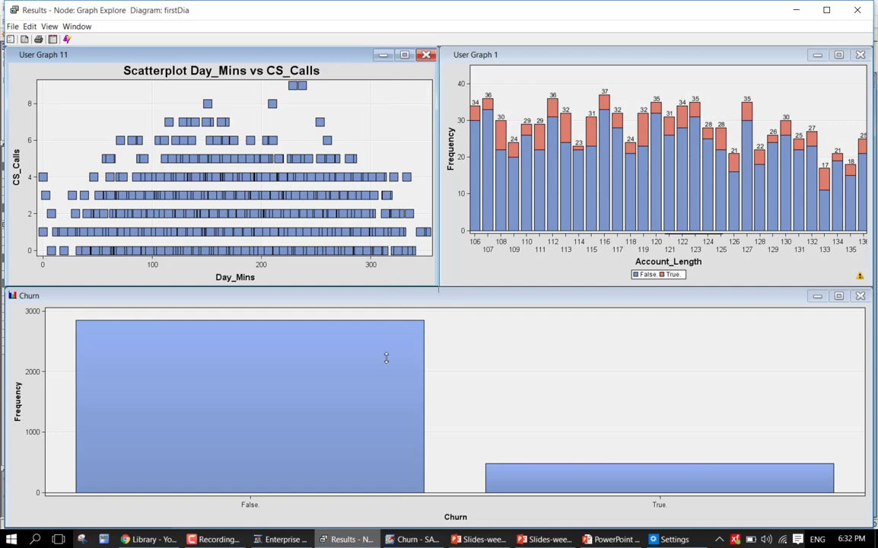
drag(386, 357, 385, 484)
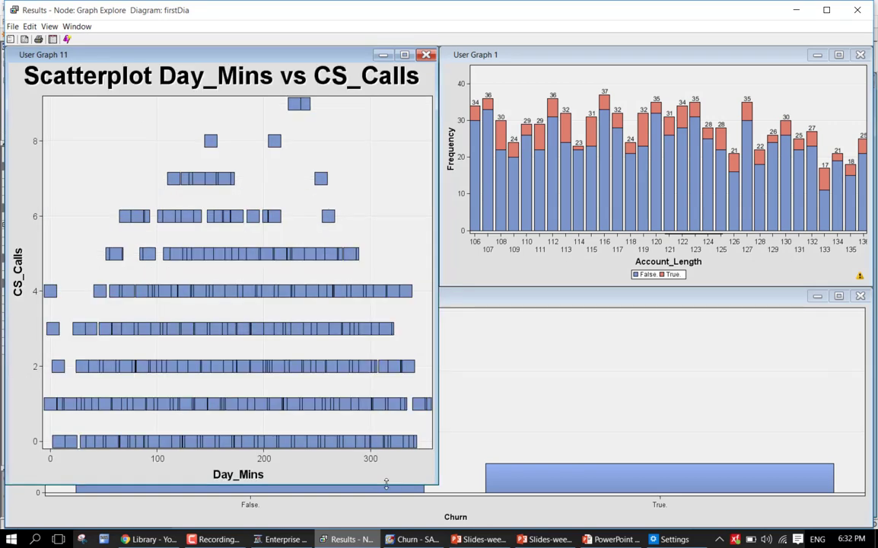
- Turn off automatic marker sizing in the scatter plot's properties and set the marker size to 5
right_click(353, 180)
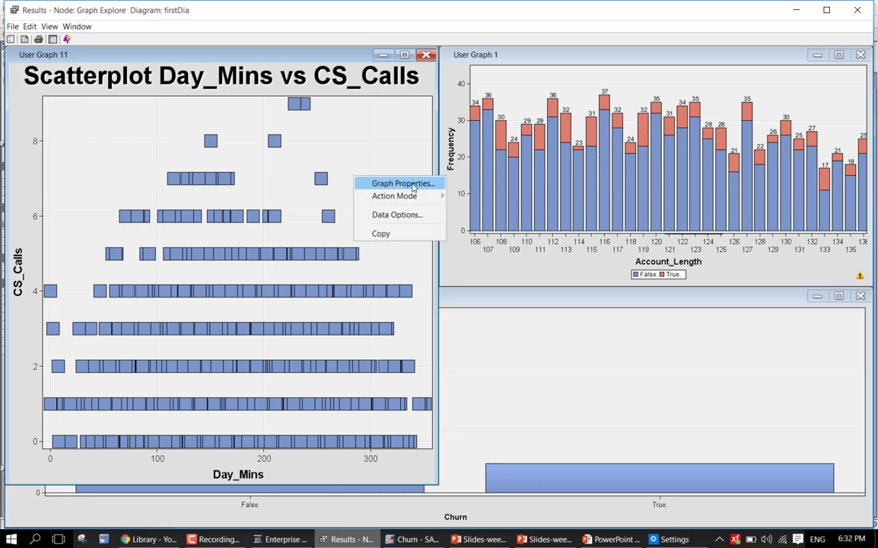
click(386, 184)
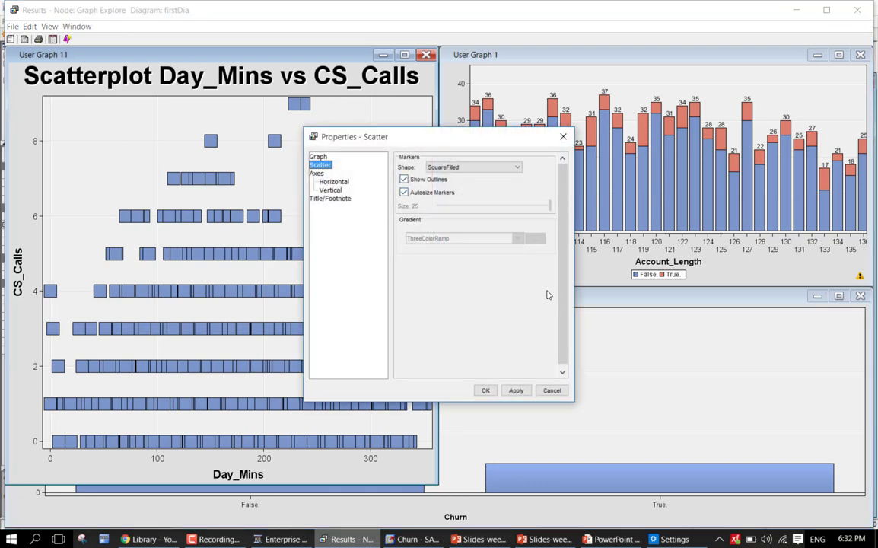
click(404, 192)
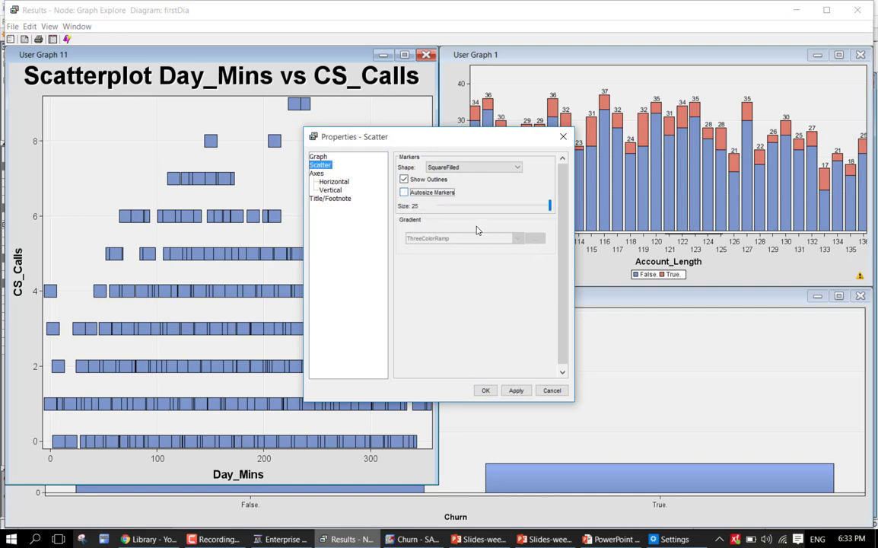
drag(551, 206, 454, 205)
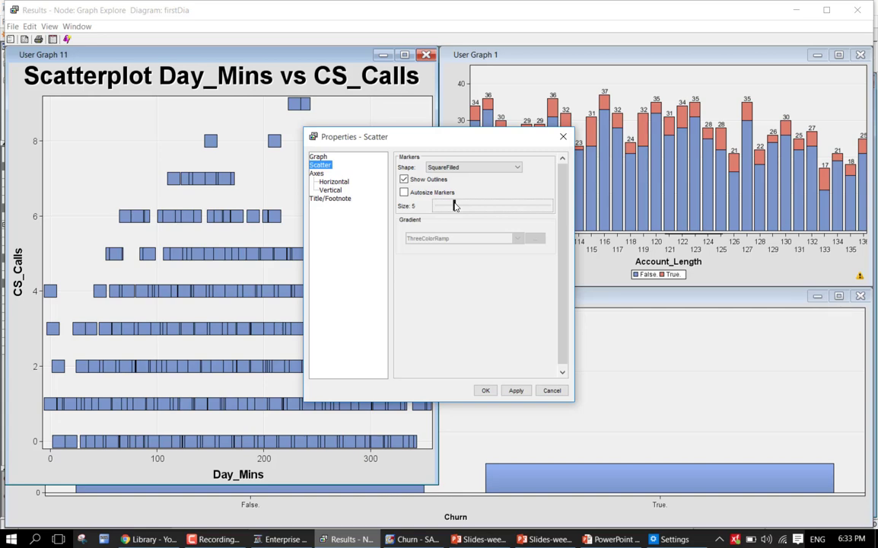
click(516, 391)
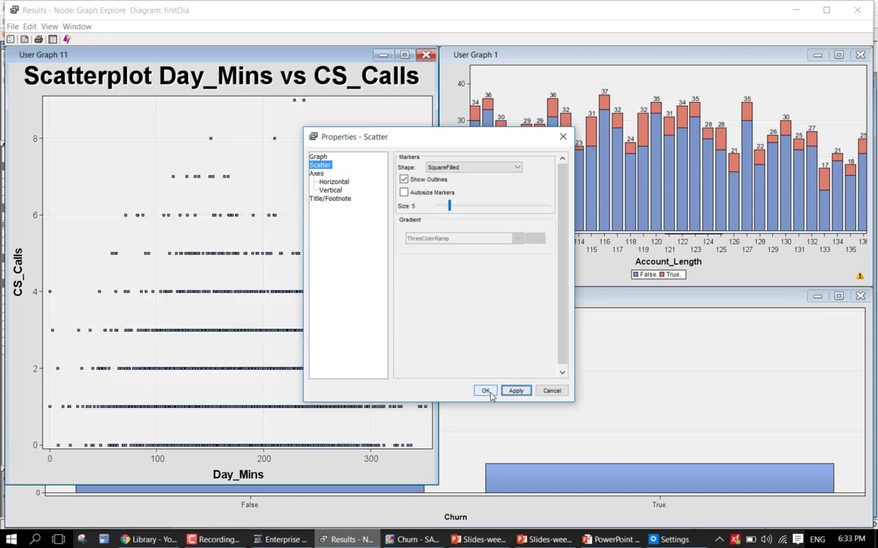
click(486, 390)
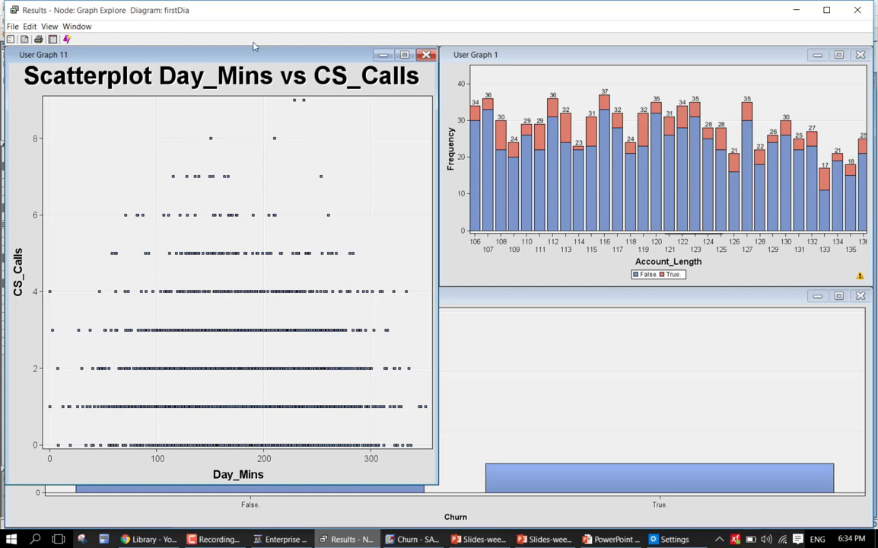
- Select the True. bar in the Churn chart to highlight churners in the scatter plot, and clear the selection after viewing
click(575, 307)
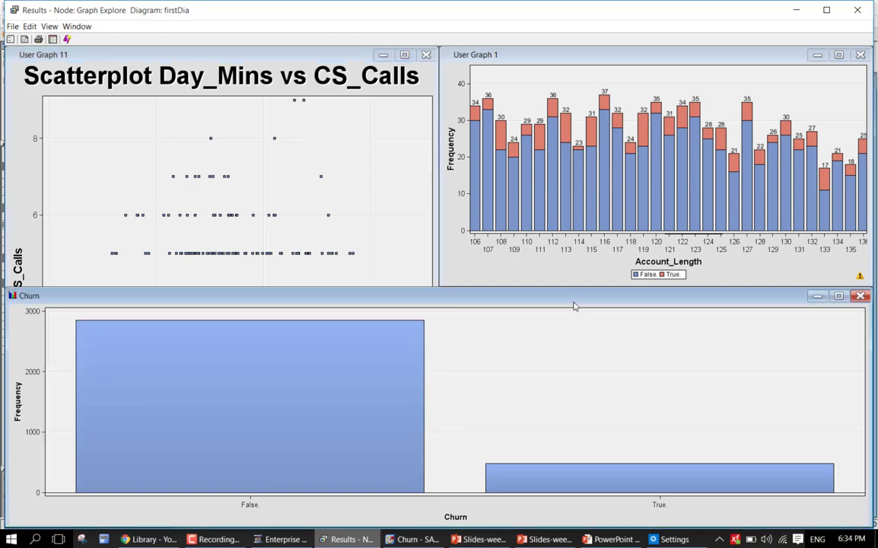
click(533, 440)
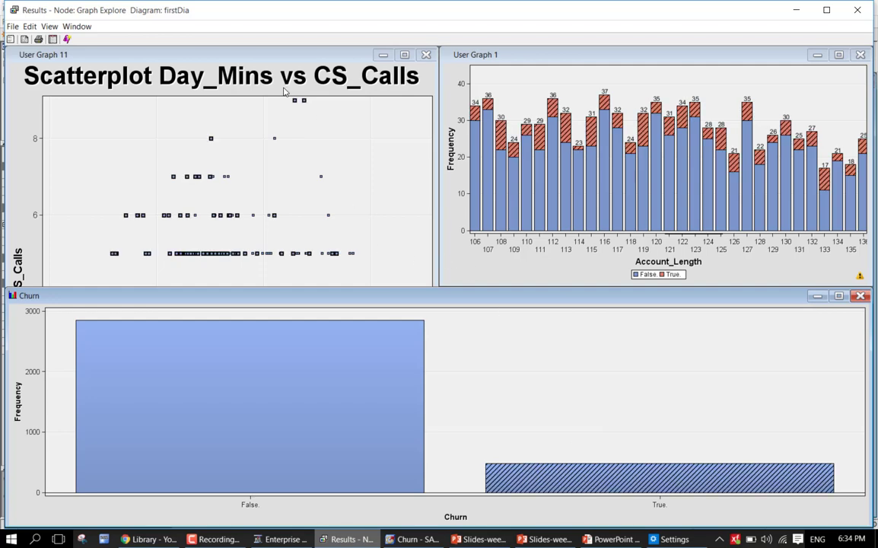
click(263, 65)
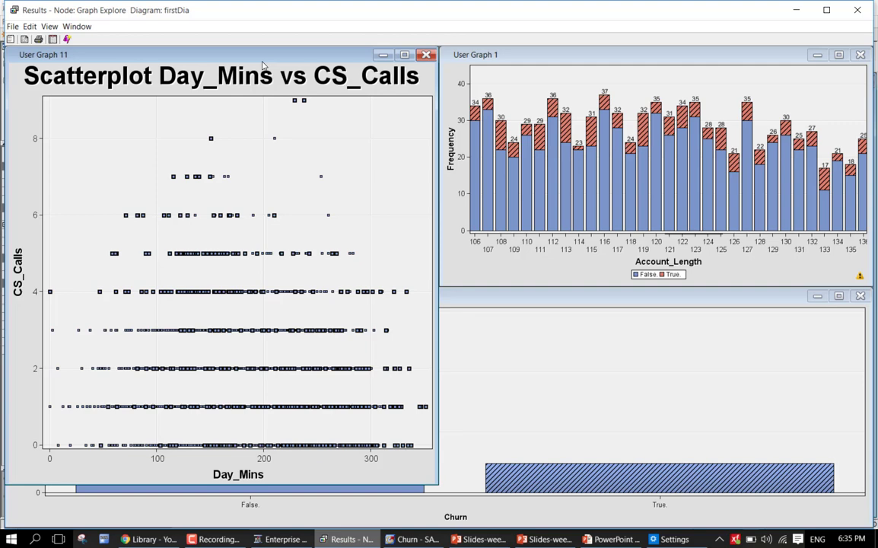
click(498, 323)
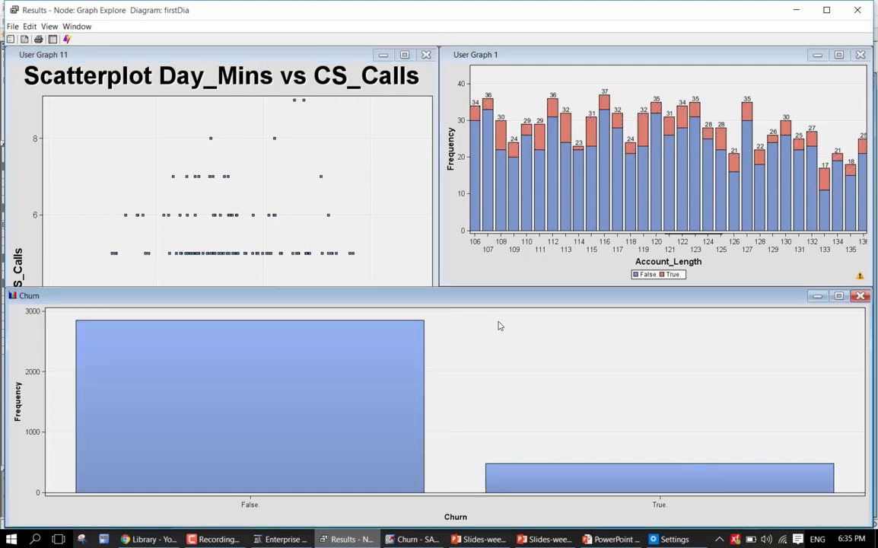
- Assign Churn the Group role in the scatter plot's data options to color the points by churn
click(390, 179)
right_click(395, 183)
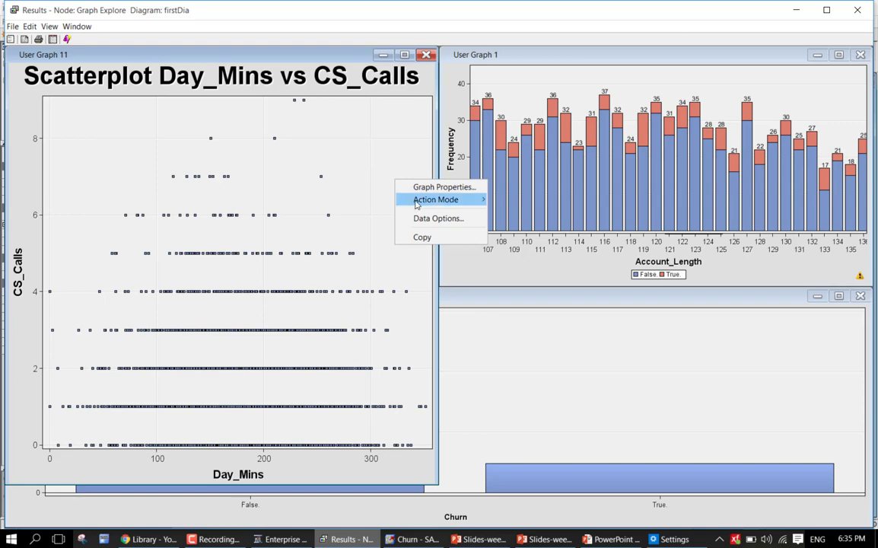
click(435, 220)
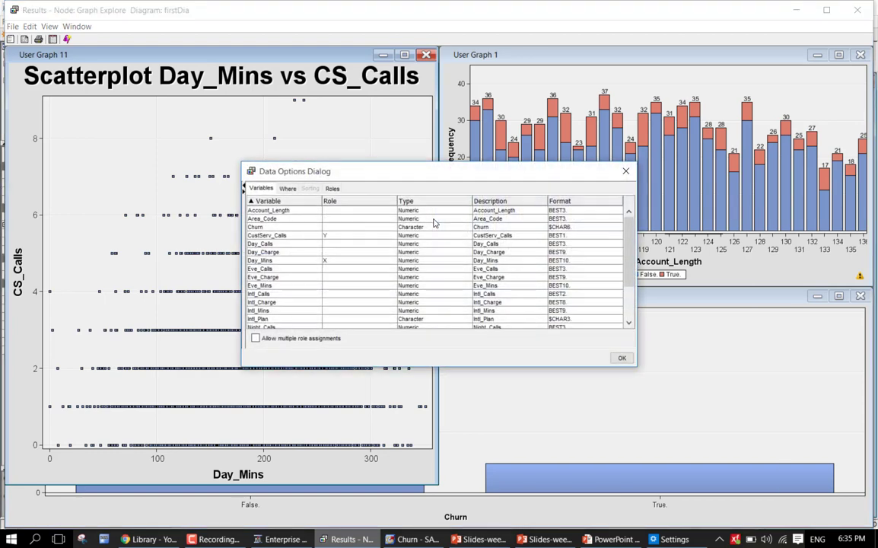
click(338, 227)
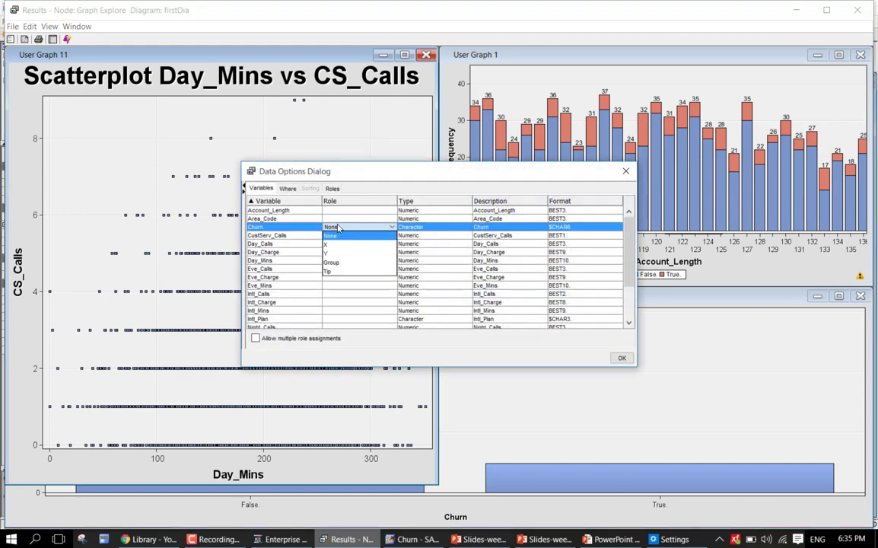
click(332, 261)
click(622, 358)
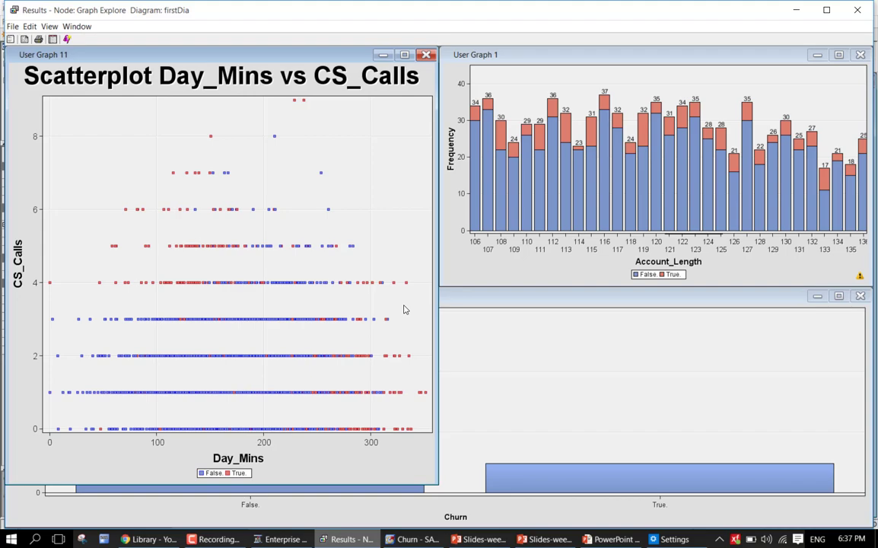
- Switch to the PowerPoint slide show and present from slide 33, Exploring Multivariate Relationships, through to slide 37 on selecting interesting data subsets
key(alt+Tab)
key(alt+Tab)
key(alt+Tab)
key(alt+Tab)
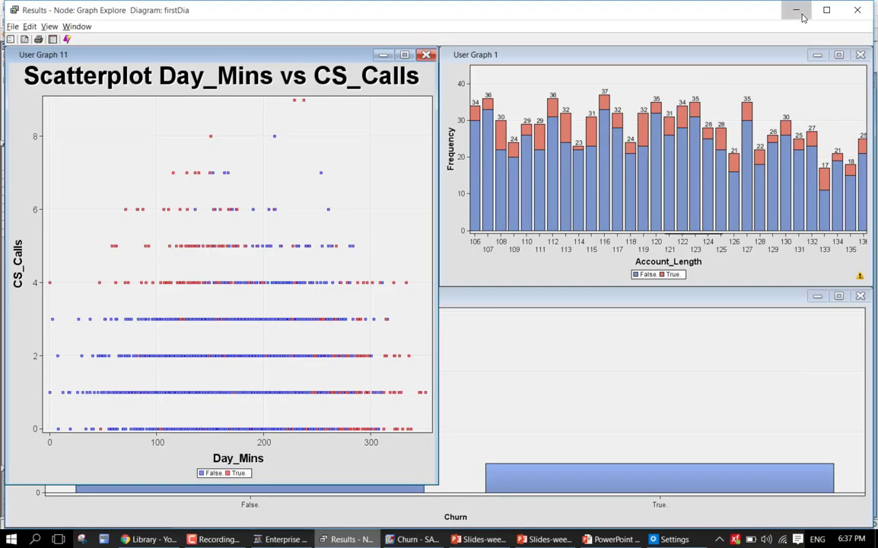
key(alt+Tab)
key(Tab)
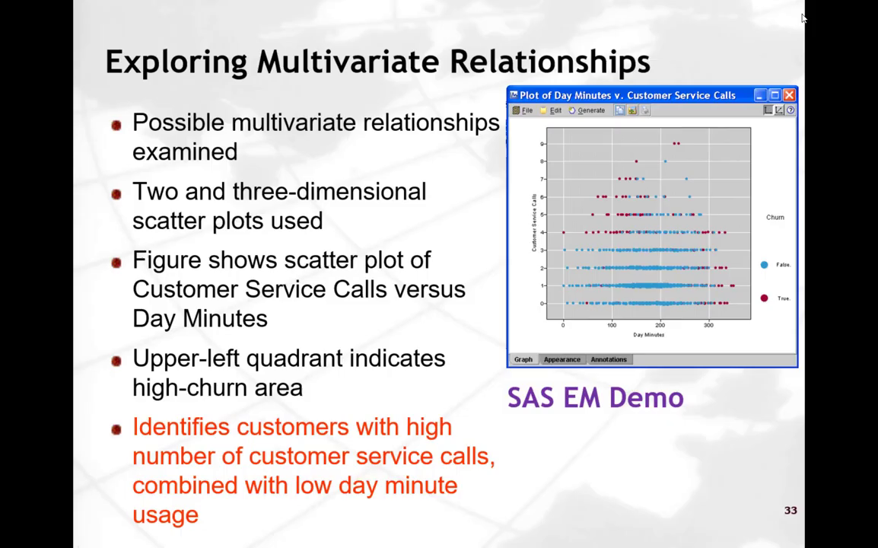
key(Right)
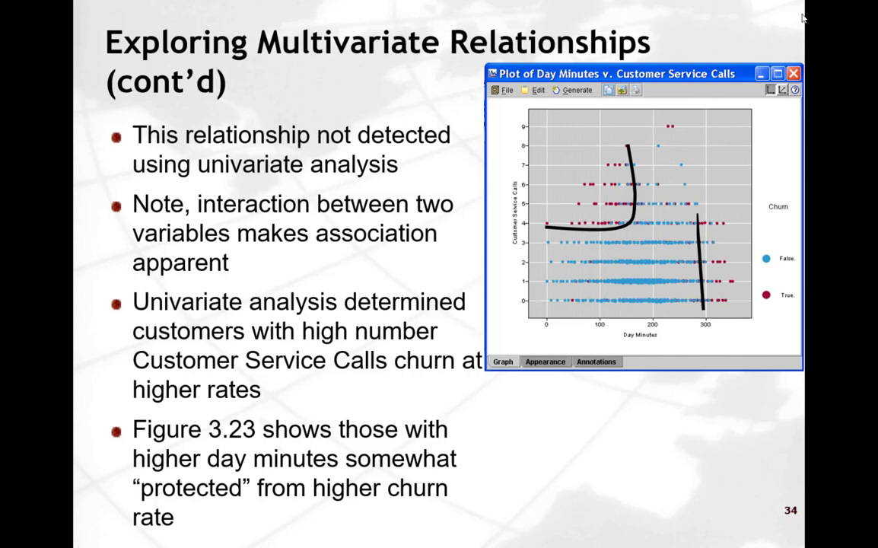
key(Right)
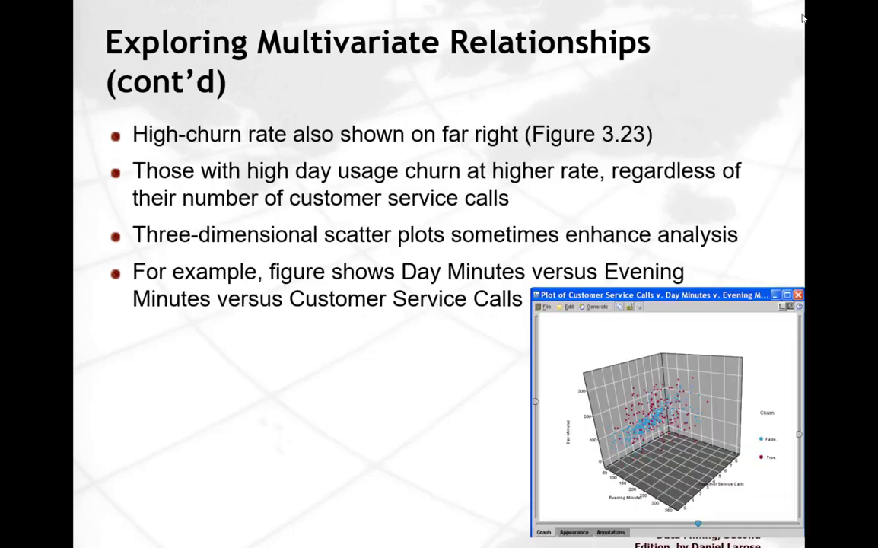
key(Right)
key(Right)
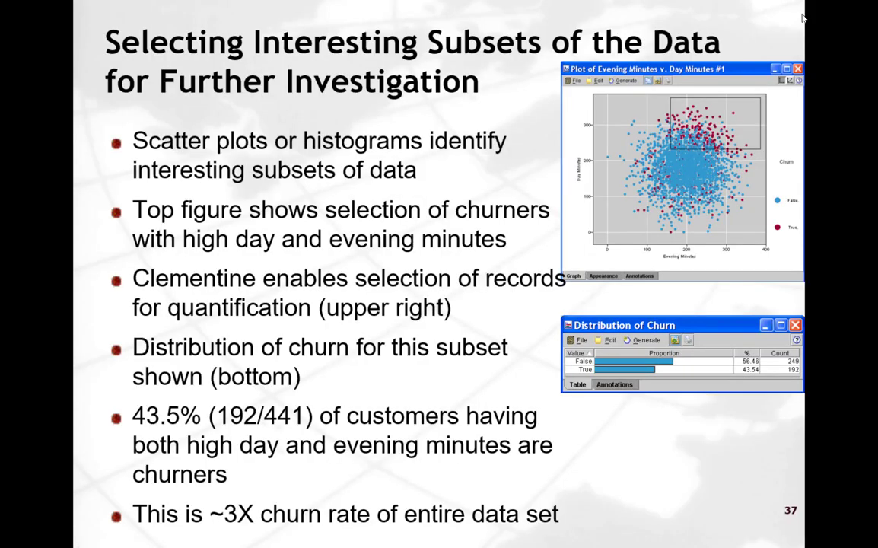
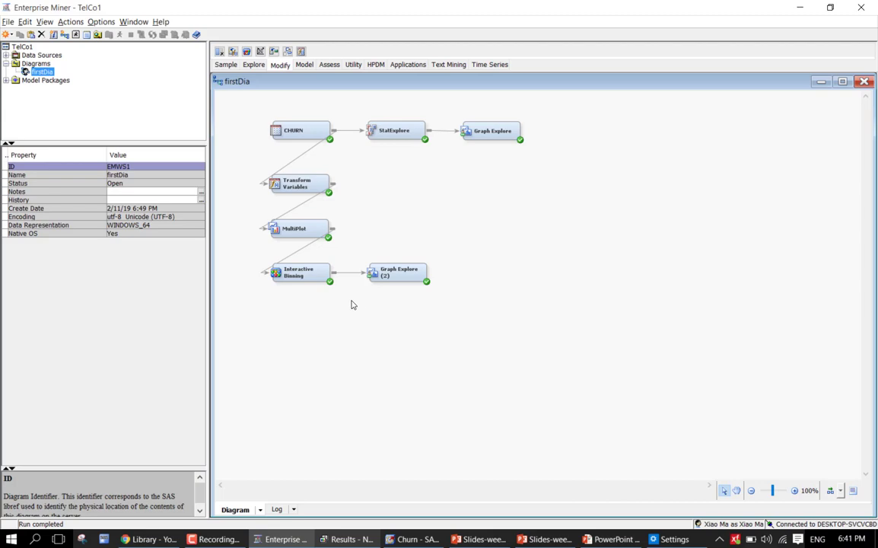
- Review the Interactive Binning node's properties in the firstDia diagram, open its variables table, widen the Name column and select Day_Calls
click(298, 272)
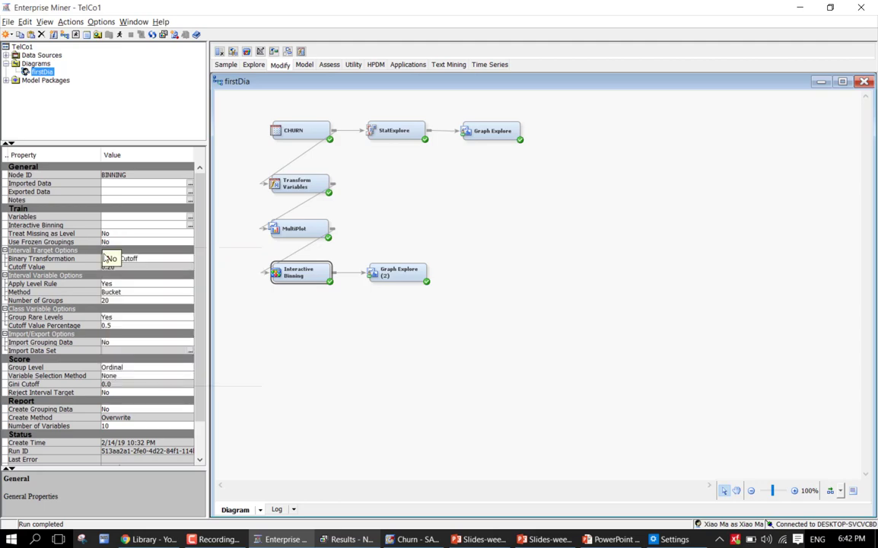
mouse_move(74, 264)
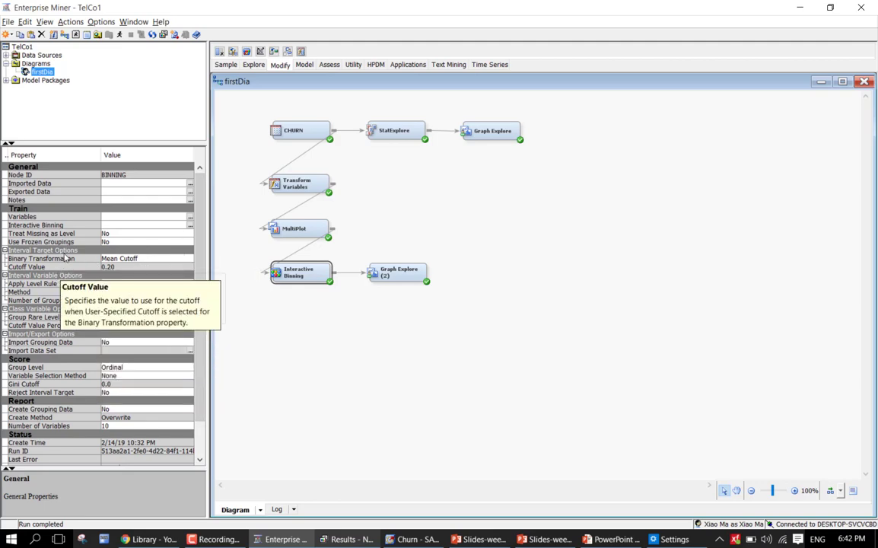
mouse_move(63, 297)
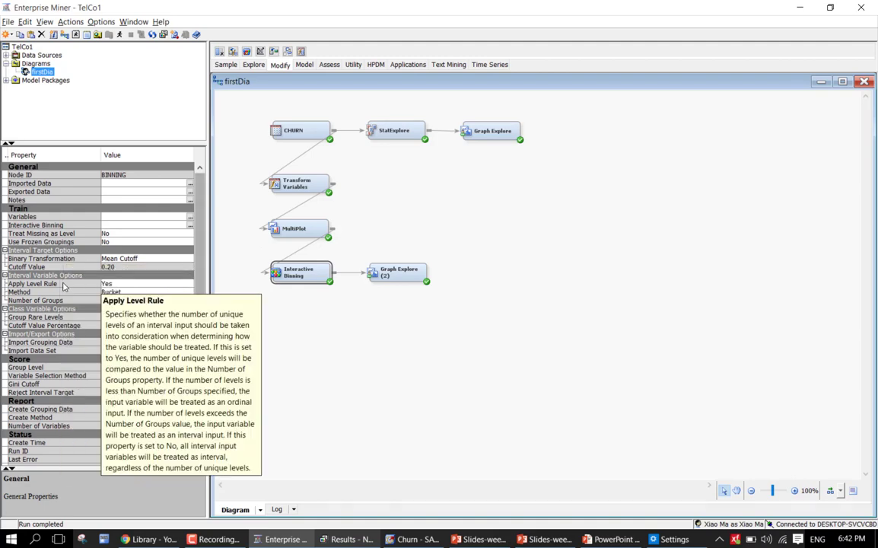
click(190, 217)
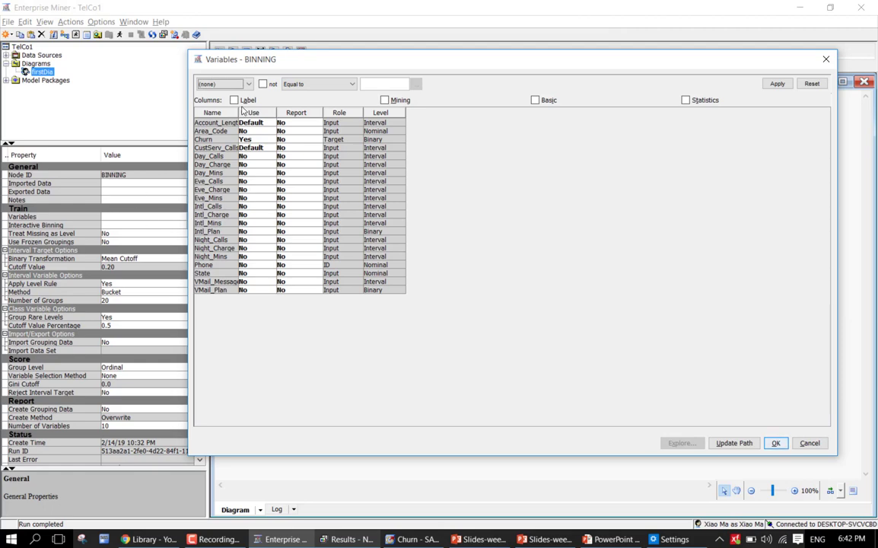
drag(239, 113, 277, 111)
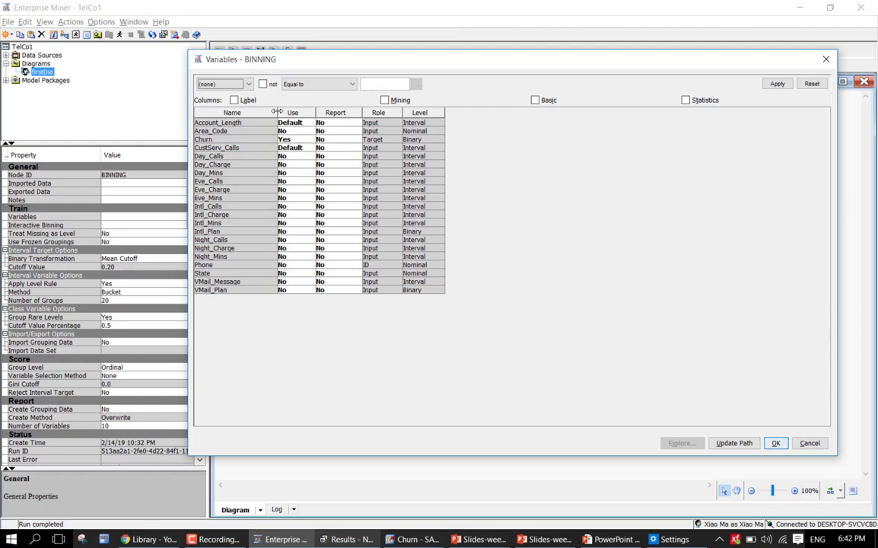
click(241, 157)
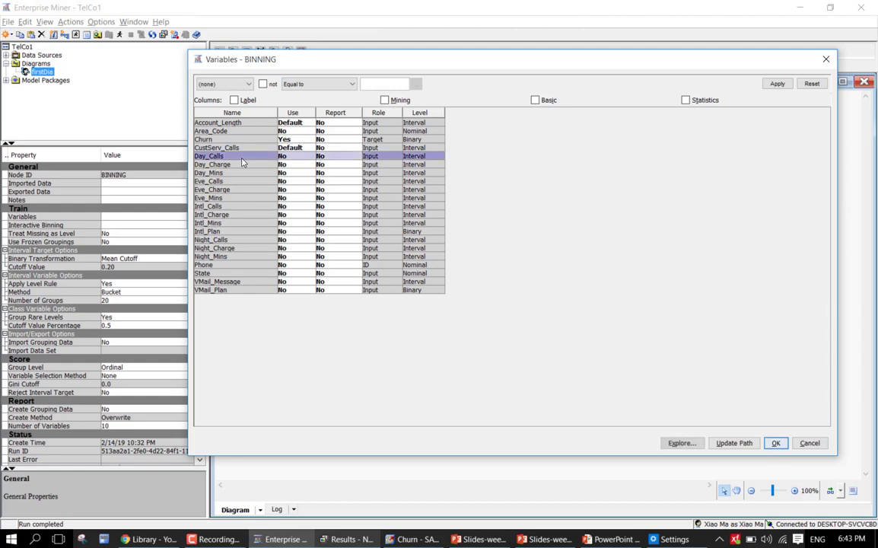
- Set Use to Yes for the variables Day_Calls through State, and set it back to No for all of them
shift+click(242, 274)
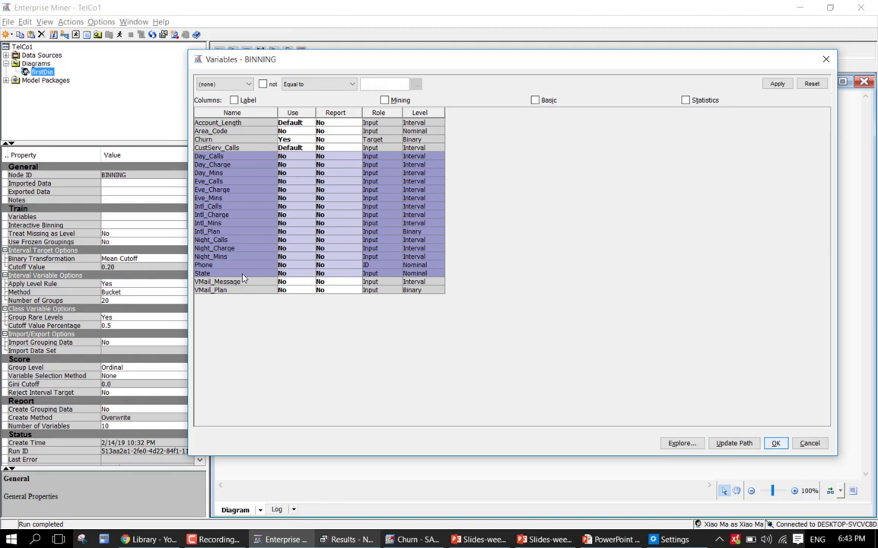
click(311, 158)
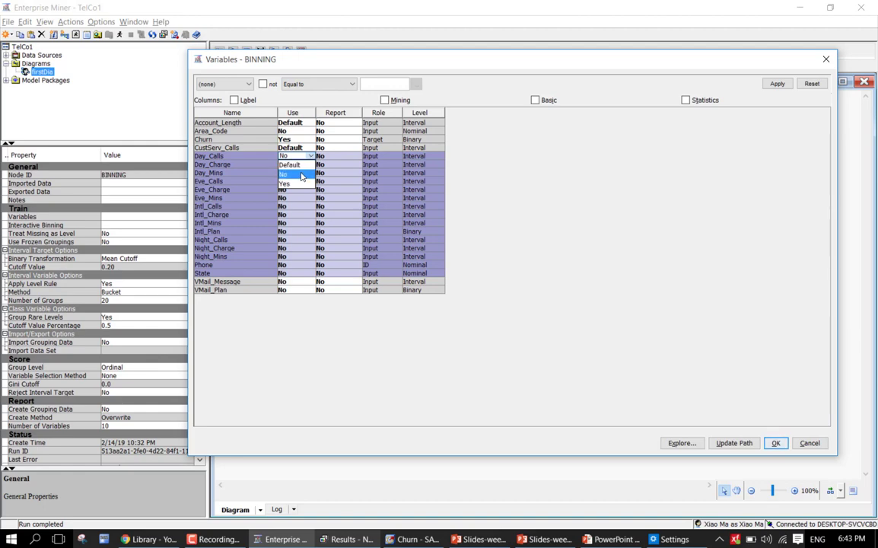
click(298, 184)
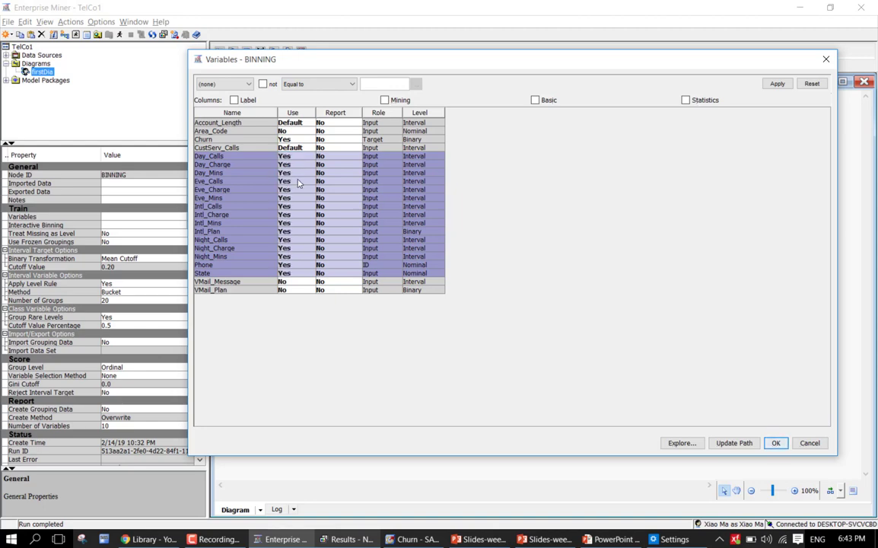
click(312, 230)
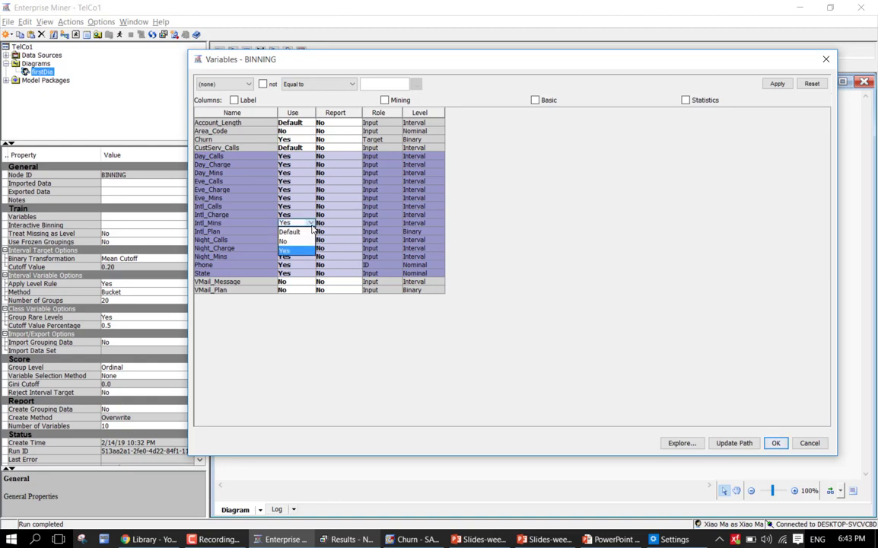
click(300, 243)
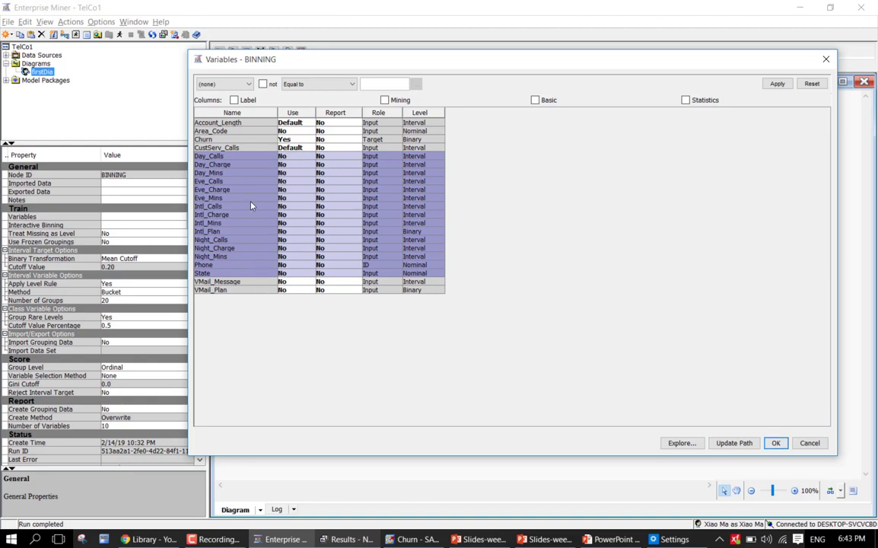
- Sort the binning variables by name, update the path and accept the variables table
click(258, 114)
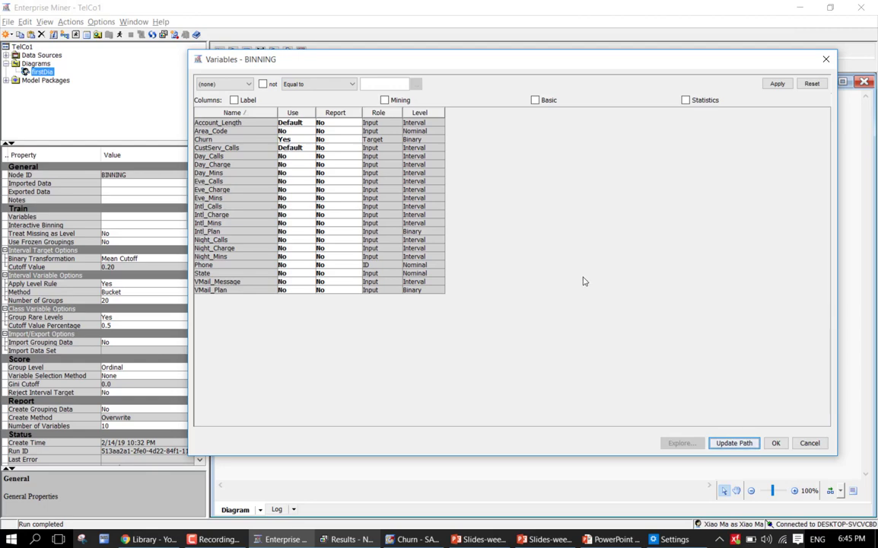
click(750, 448)
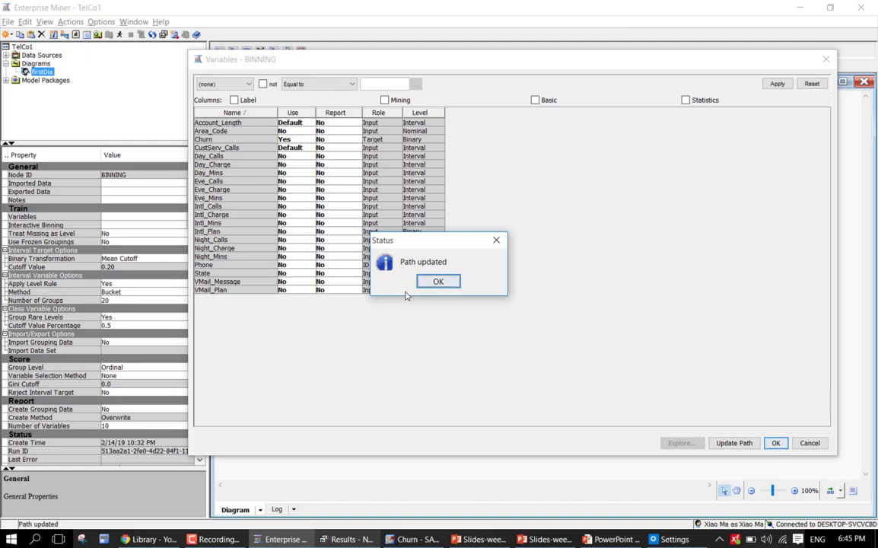
click(438, 281)
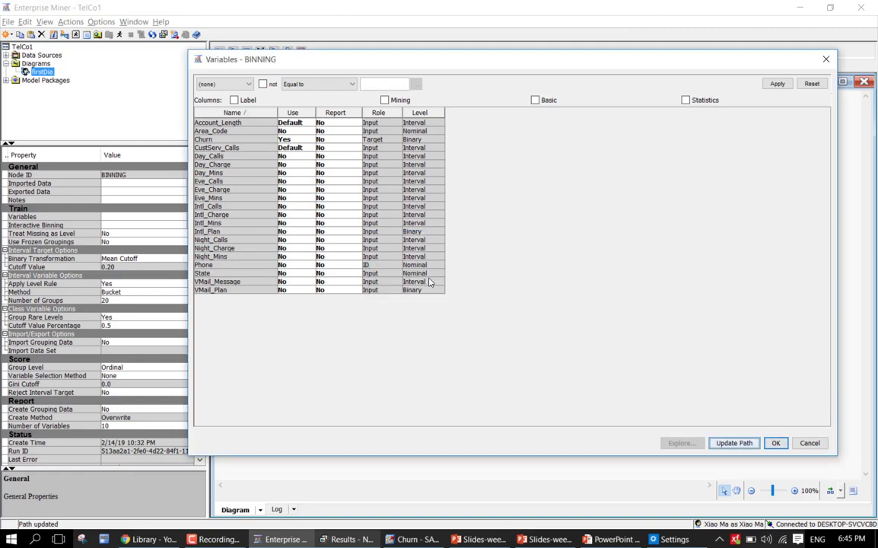
click(776, 443)
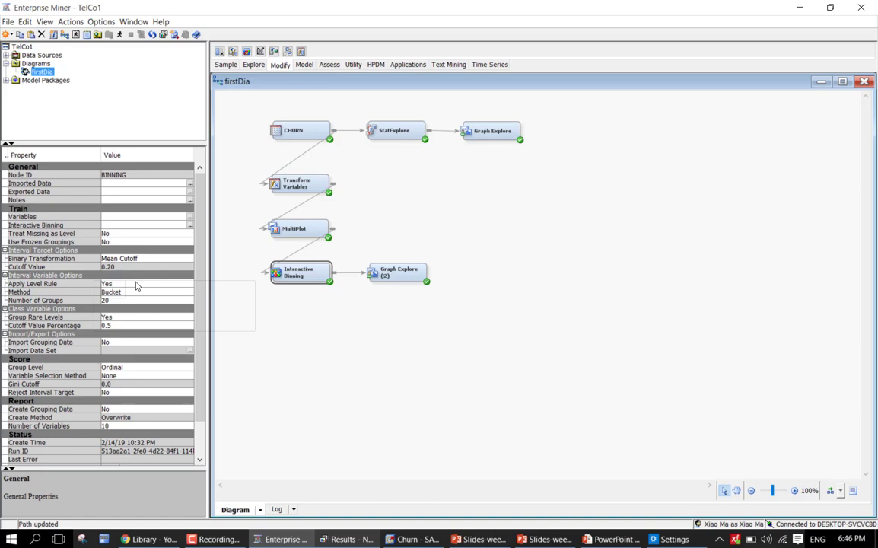
- Examine the Interactive Binning node's Apply Level Rule, Method, Create Grouping Data and Variable Selection Method properties
click(136, 285)
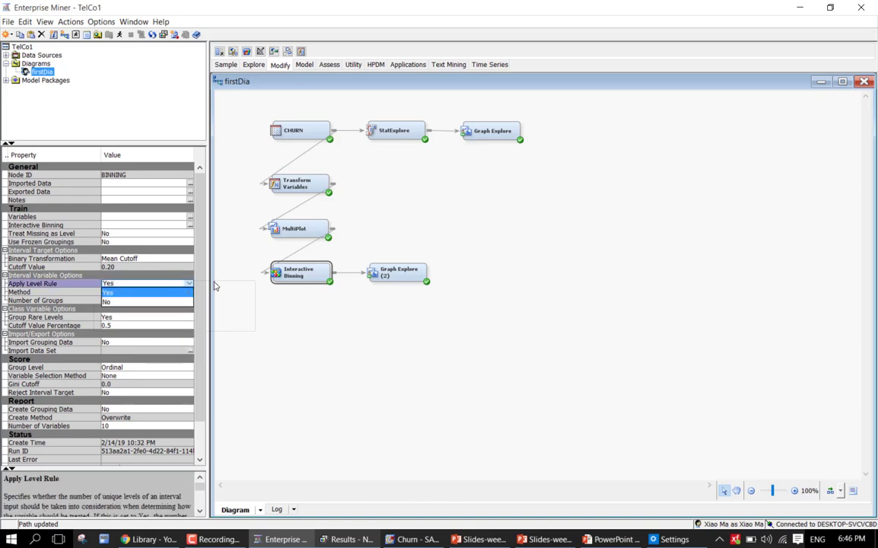
click(111, 292)
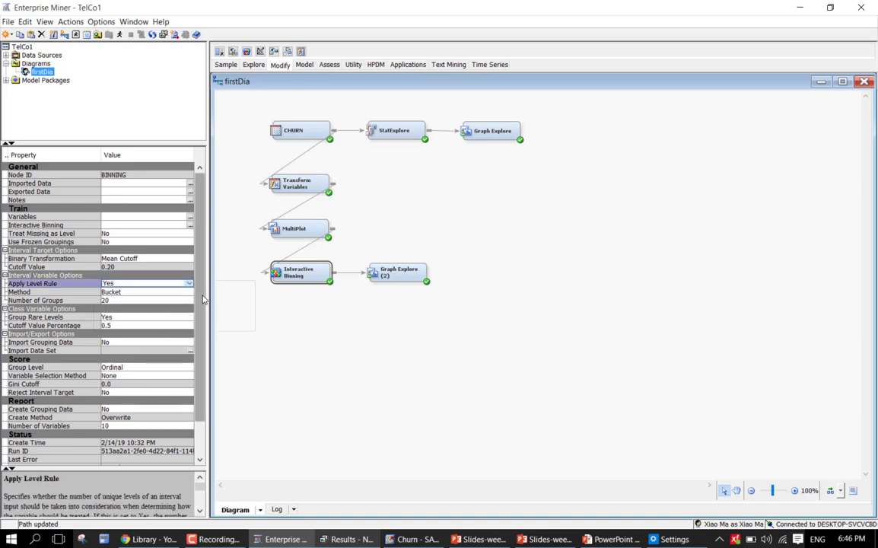
click(94, 294)
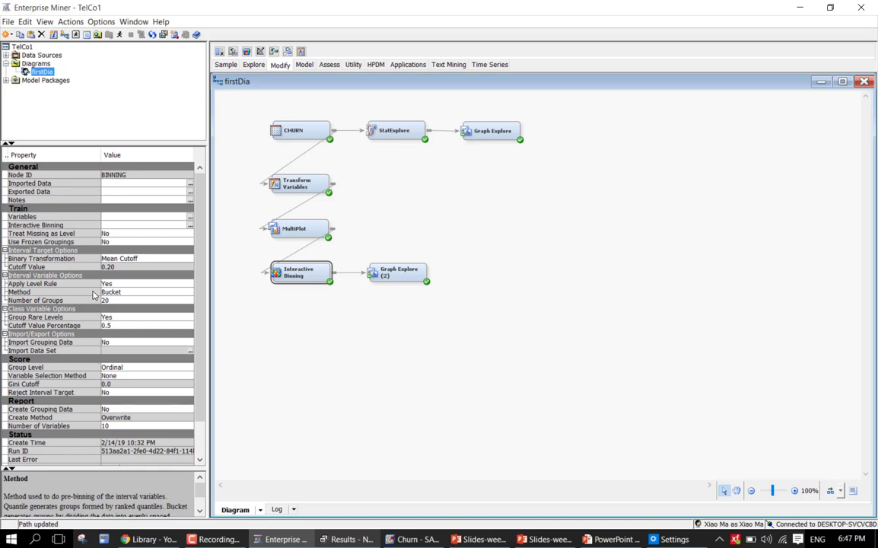
mouse_move(86, 341)
mouse_move(98, 411)
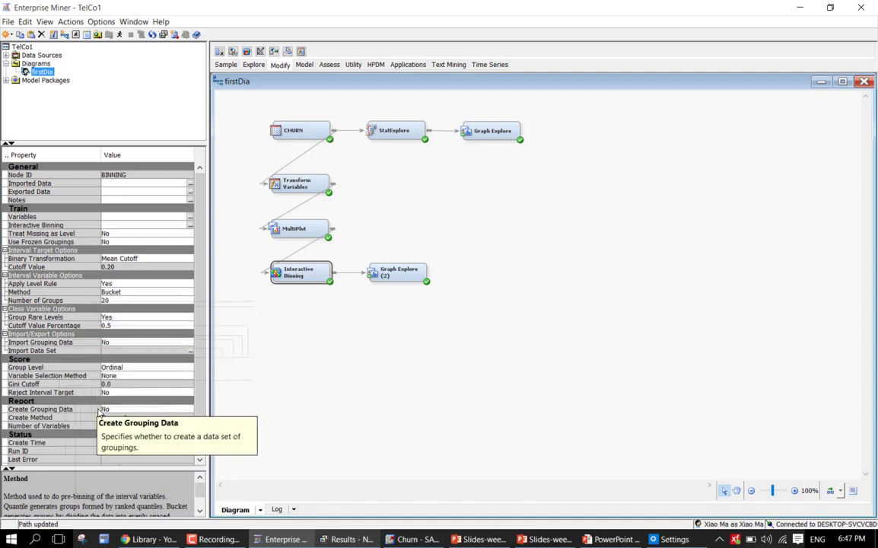
click(44, 363)
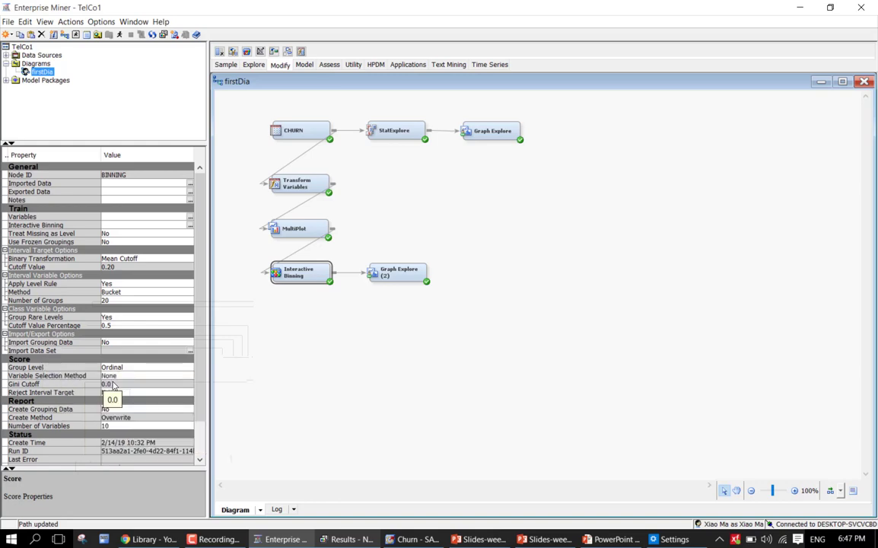
click(120, 379)
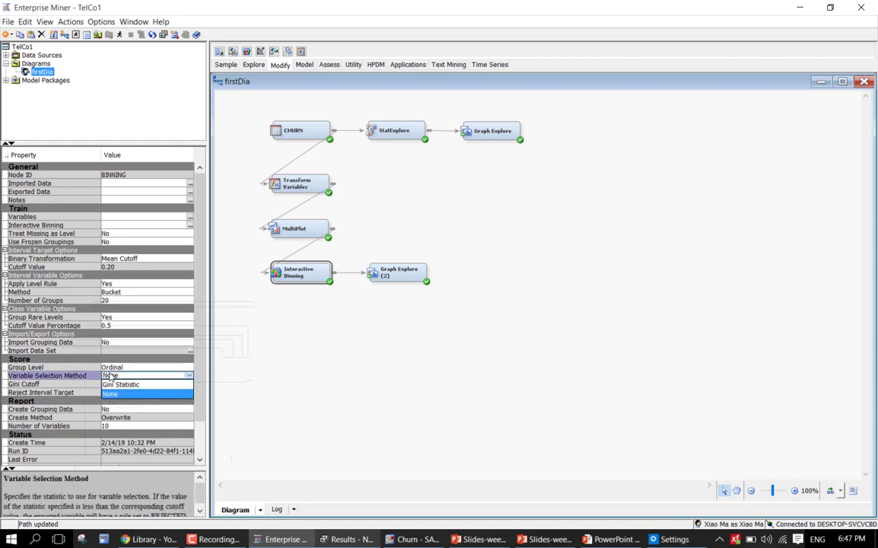
click(115, 378)
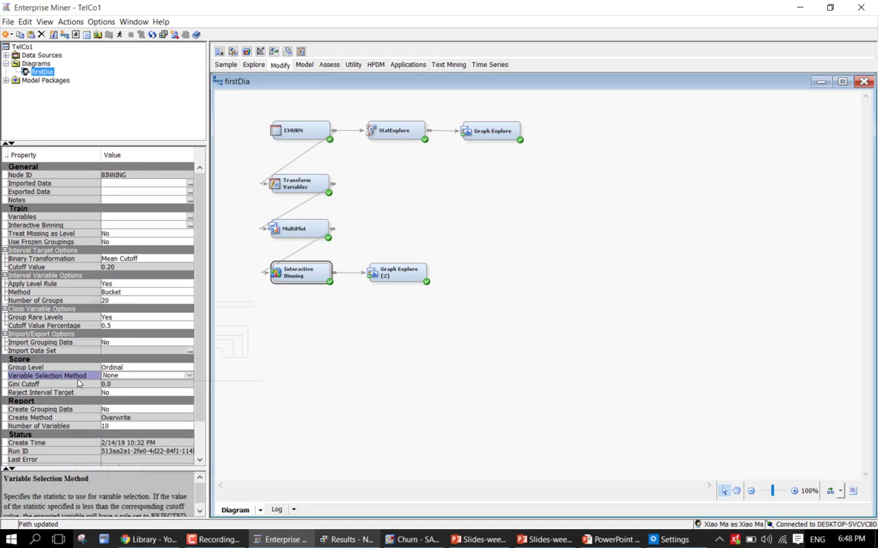
- Open the node's Interactive Binning editor and show the groupings for Account_Length and CustServ_Calls
click(190, 226)
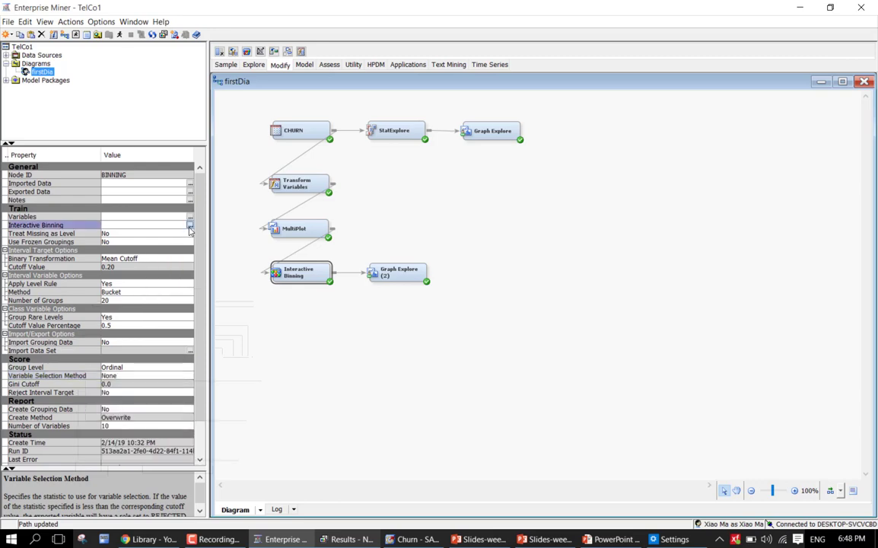
click(190, 226)
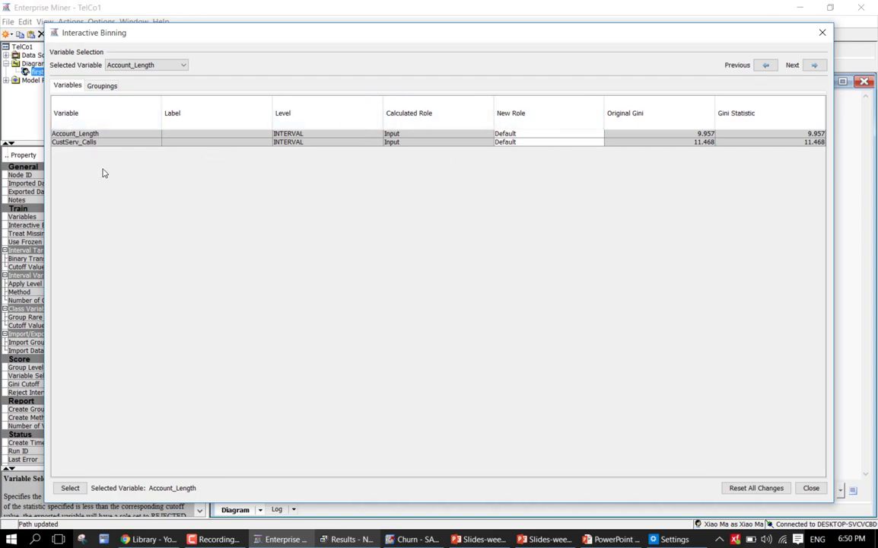
click(102, 85)
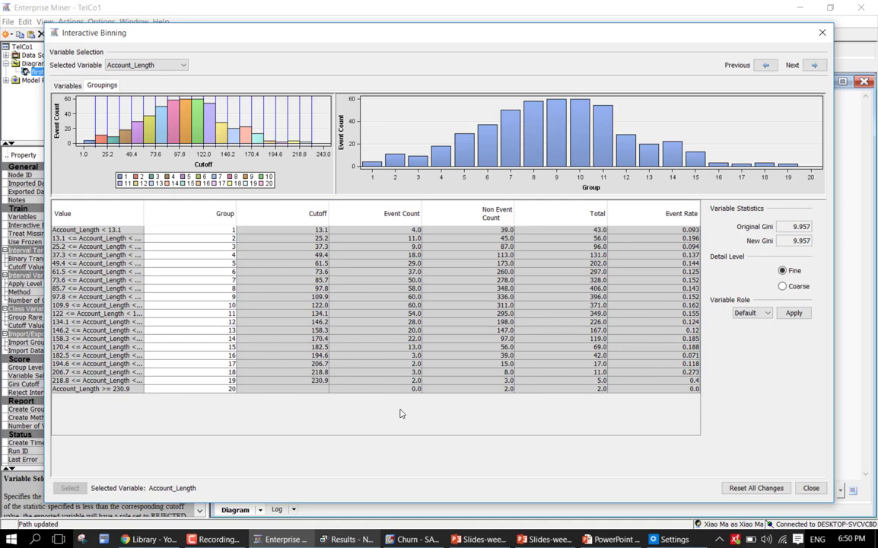
click(183, 68)
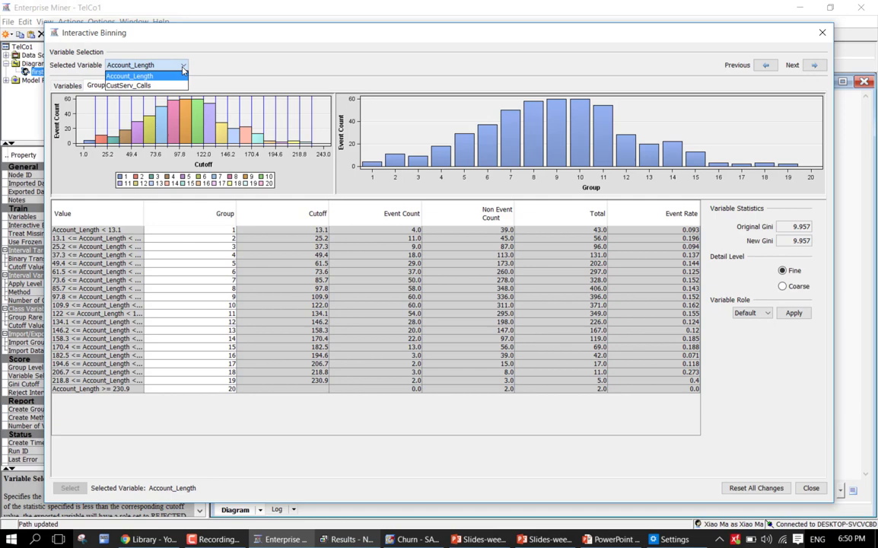
click(181, 76)
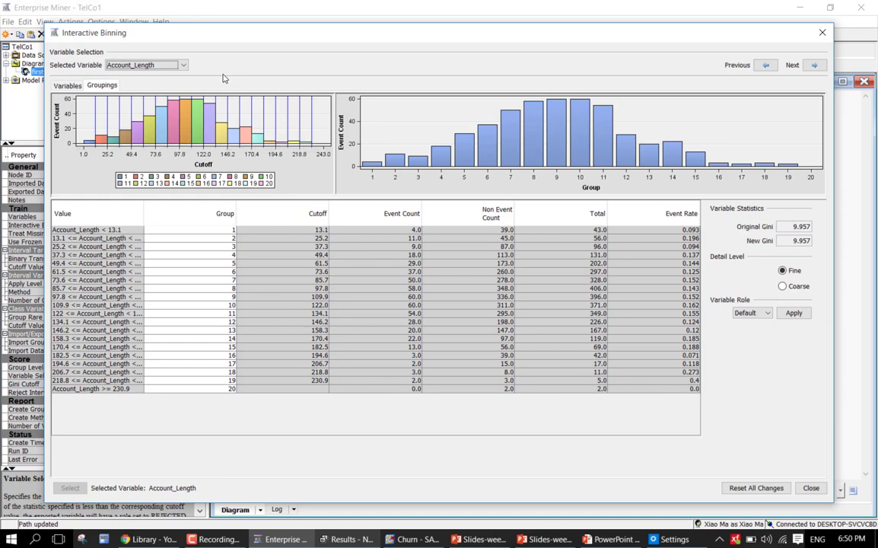
click(184, 67)
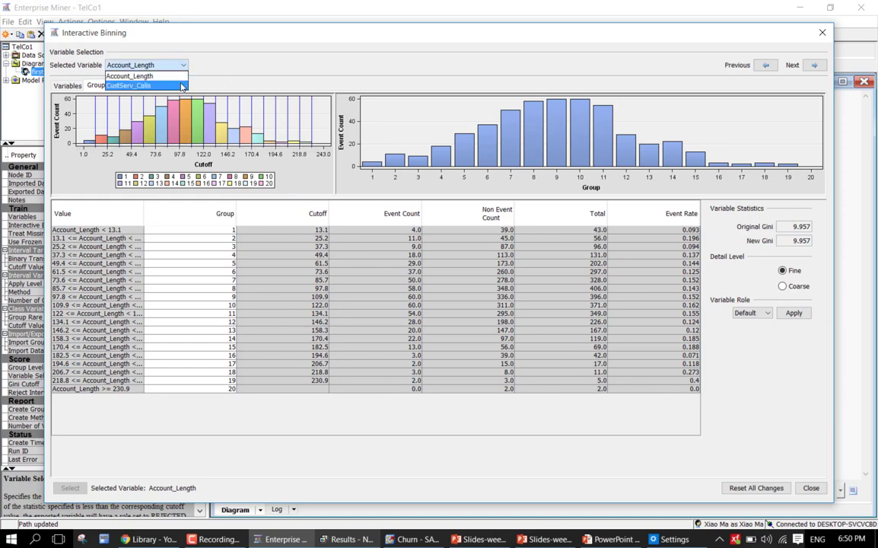
click(182, 86)
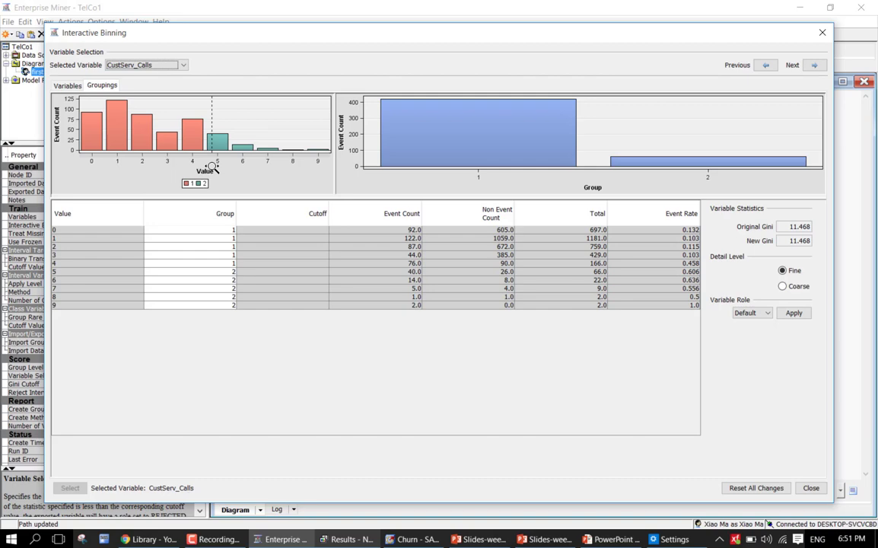
- Assign the CustServ_Calls values 0 through 3 to group 1
click(118, 231)
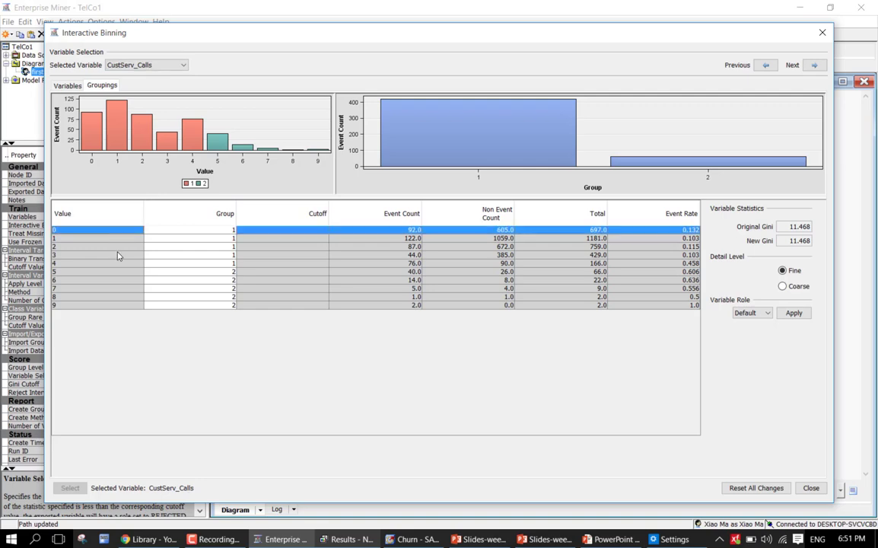
shift+click(116, 262)
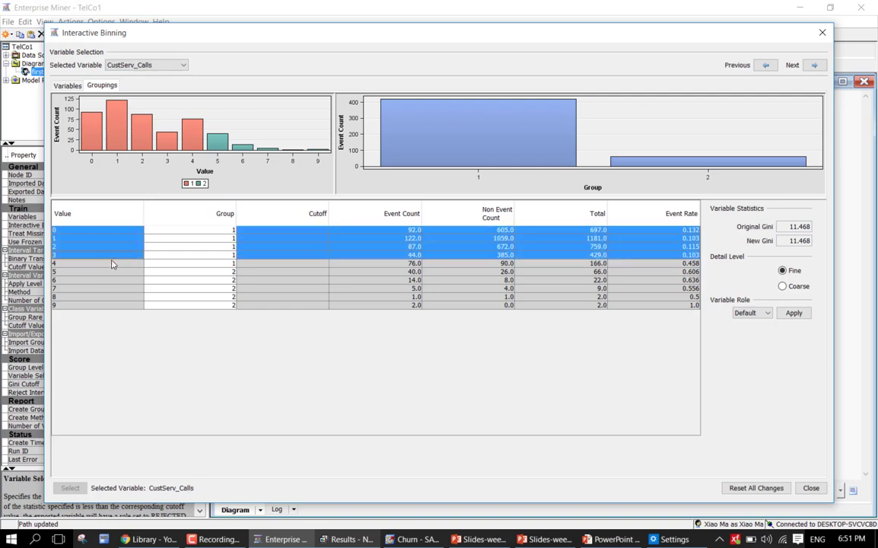
shift+click(108, 266)
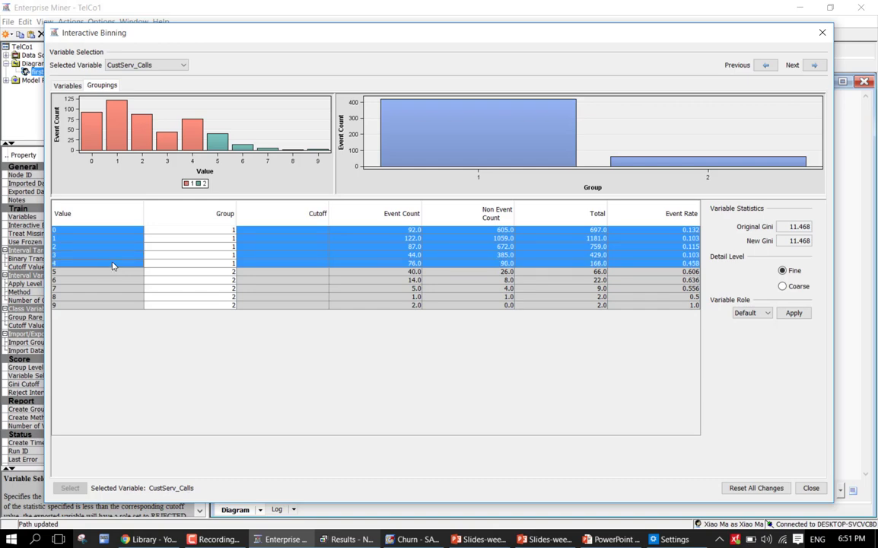
shift+click(119, 257)
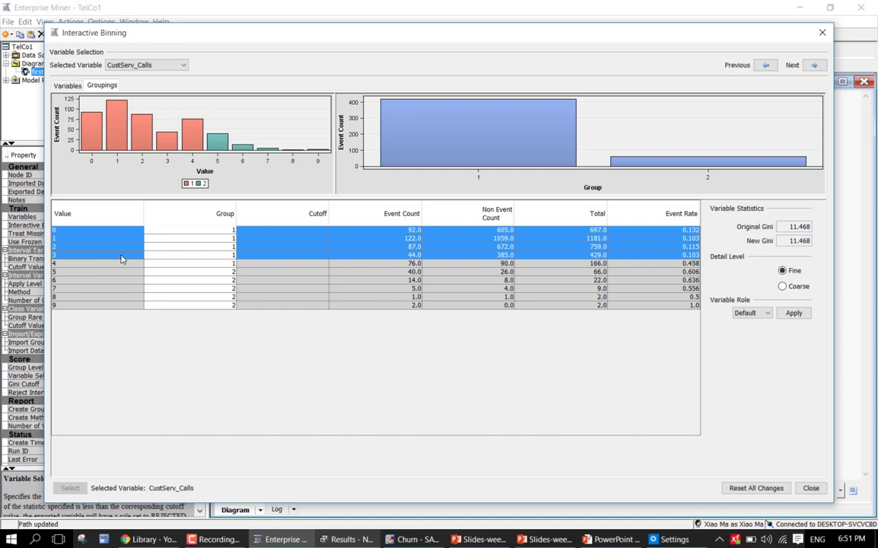
right_click(210, 252)
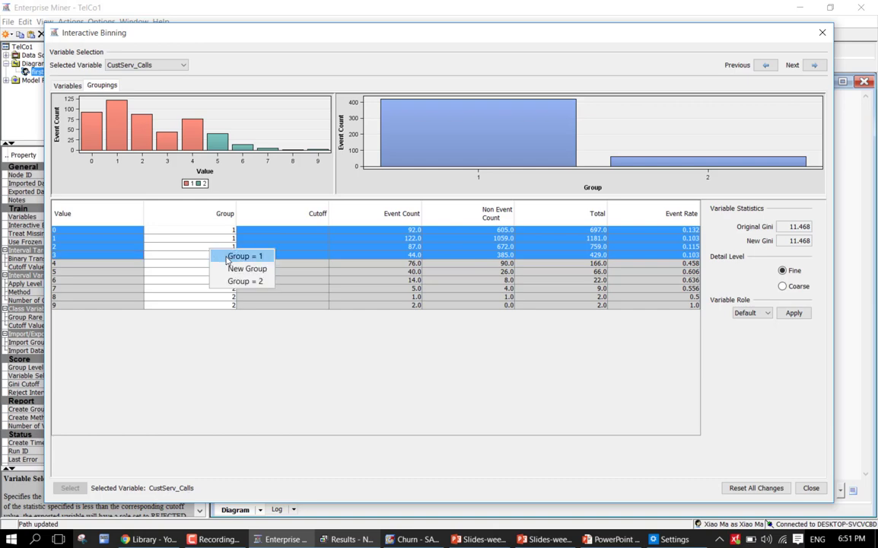
click(226, 259)
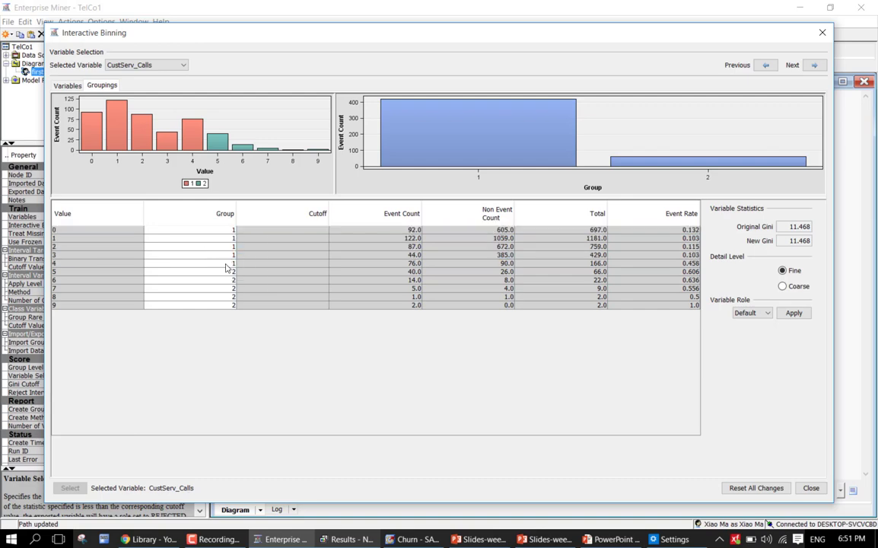
- Put the CustServ_Calls values 4 through 9 together into a new group
click(239, 264)
shift+click(251, 305)
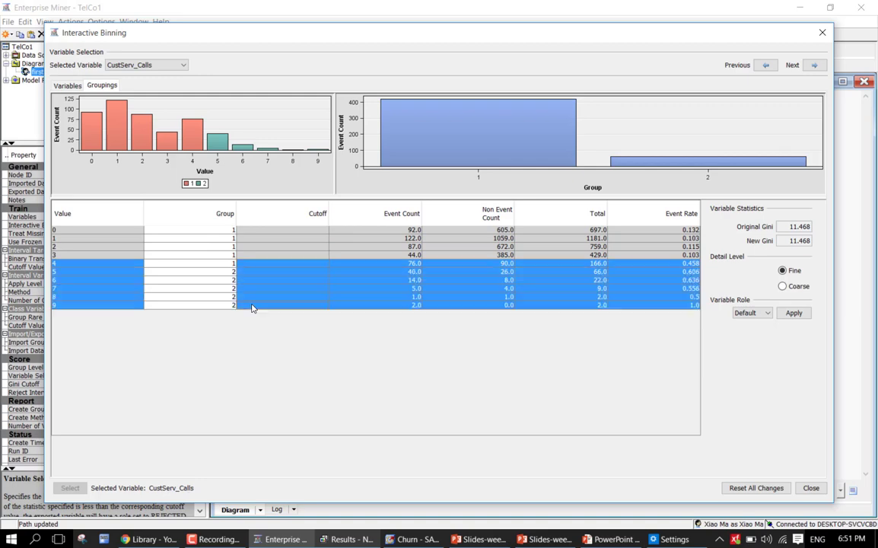
right_click(220, 290)
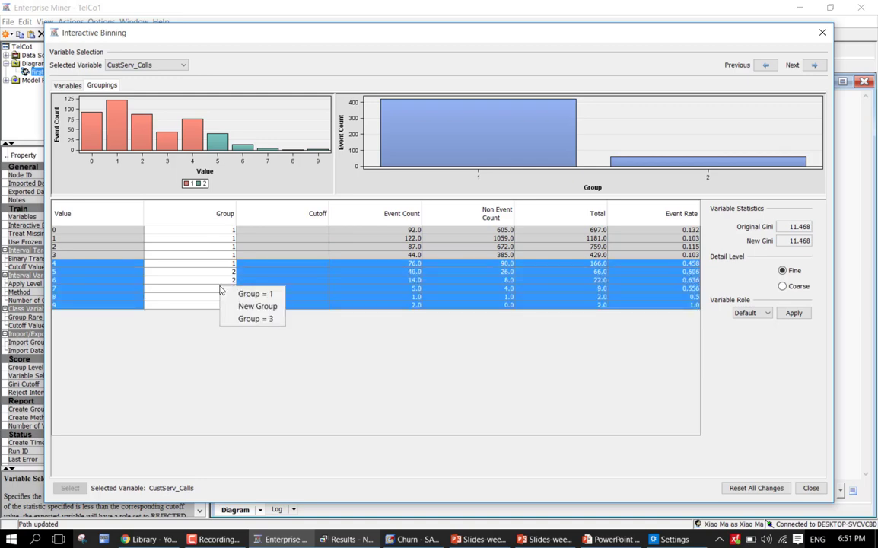
click(239, 306)
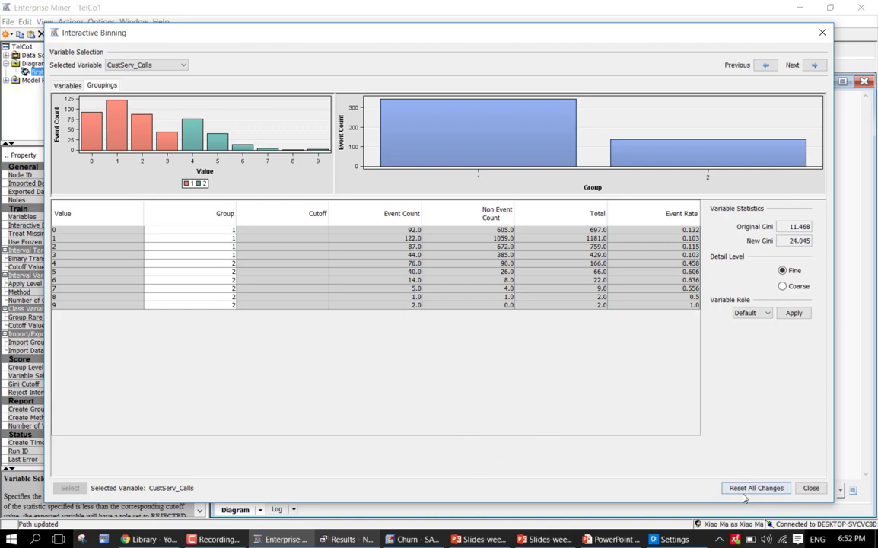
- Close the Interactive Binning editor, saving the changes, and deselect the node in the firstDia diagram
click(810, 491)
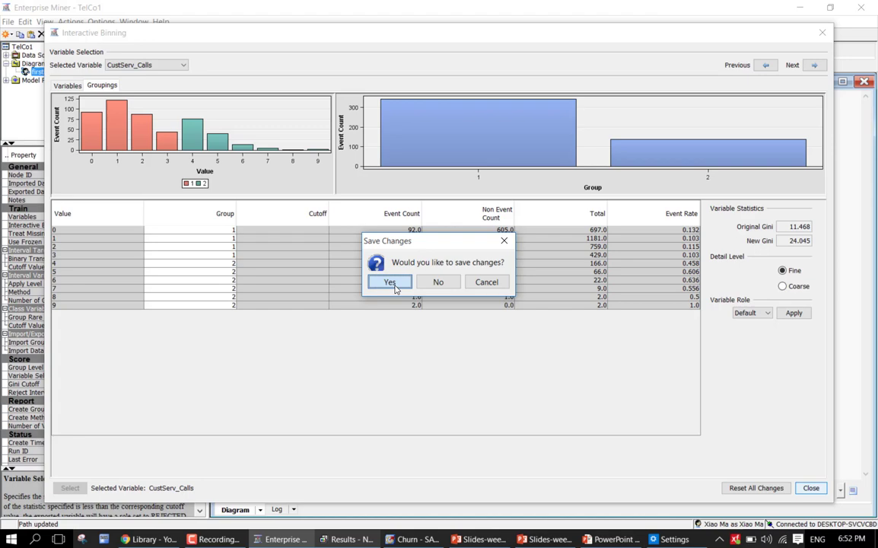
click(389, 282)
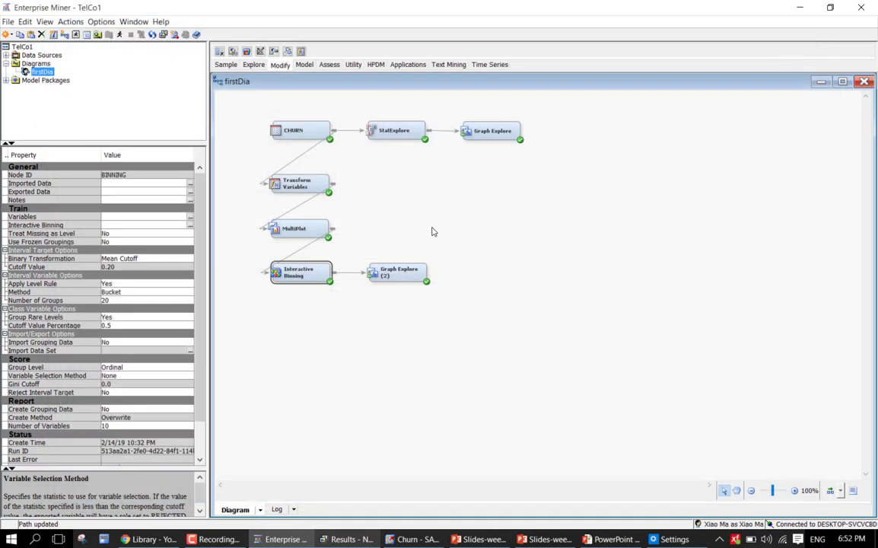
click(483, 242)
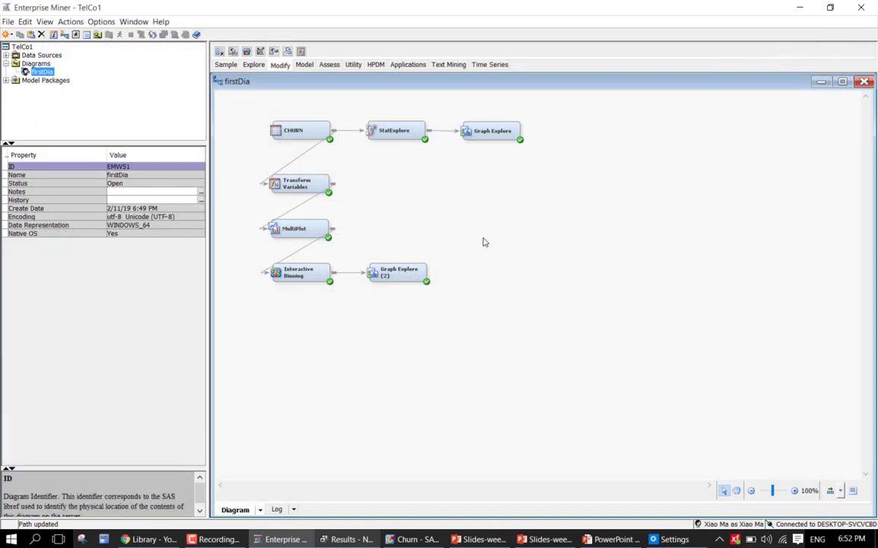
- Run the Interactive Binning node in the firstDia diagram, closing its open results windows, and dismiss the run status
right_click(312, 271)
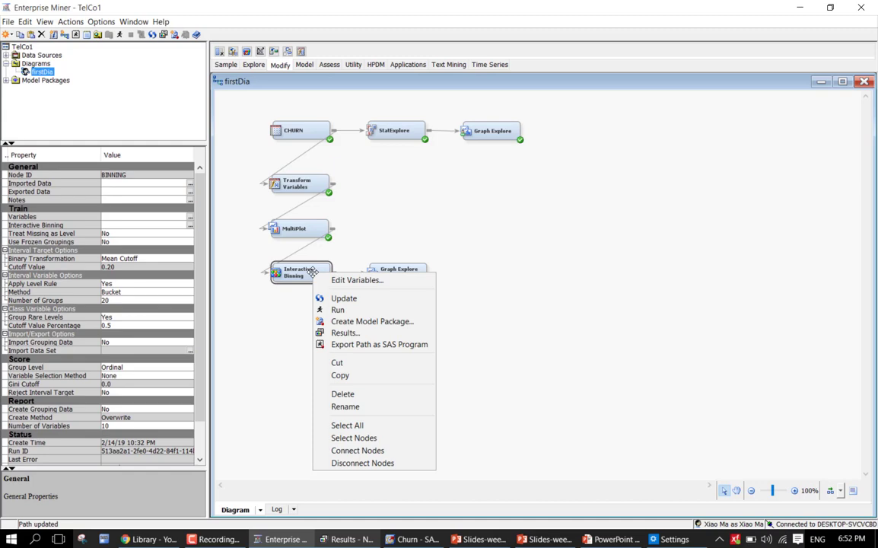
click(333, 310)
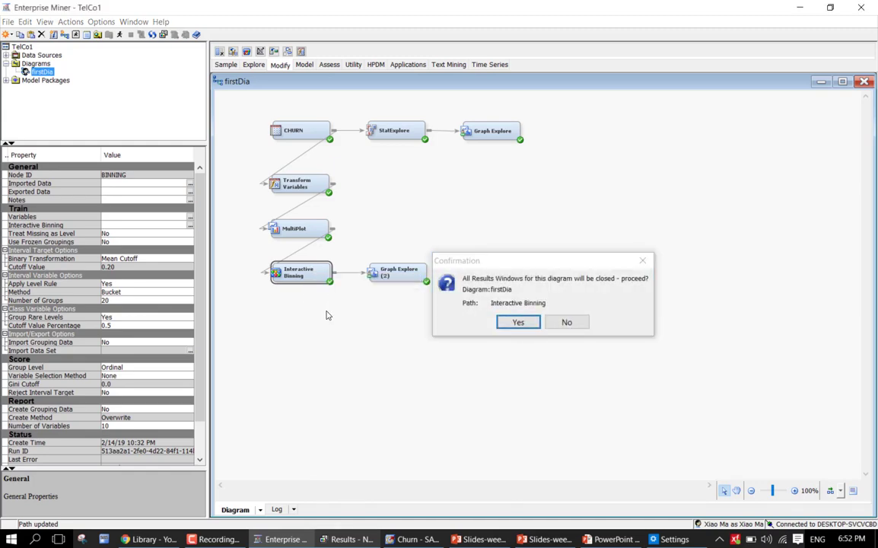
key(Return)
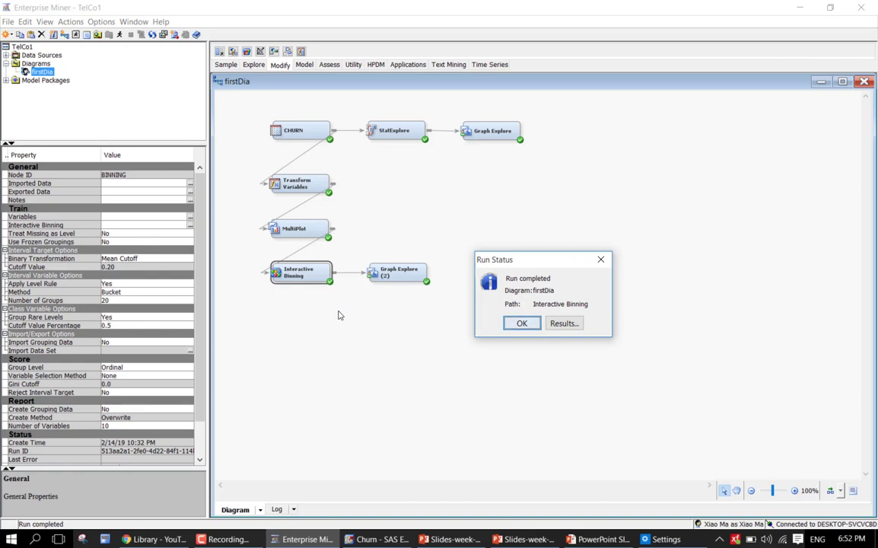
click(564, 324)
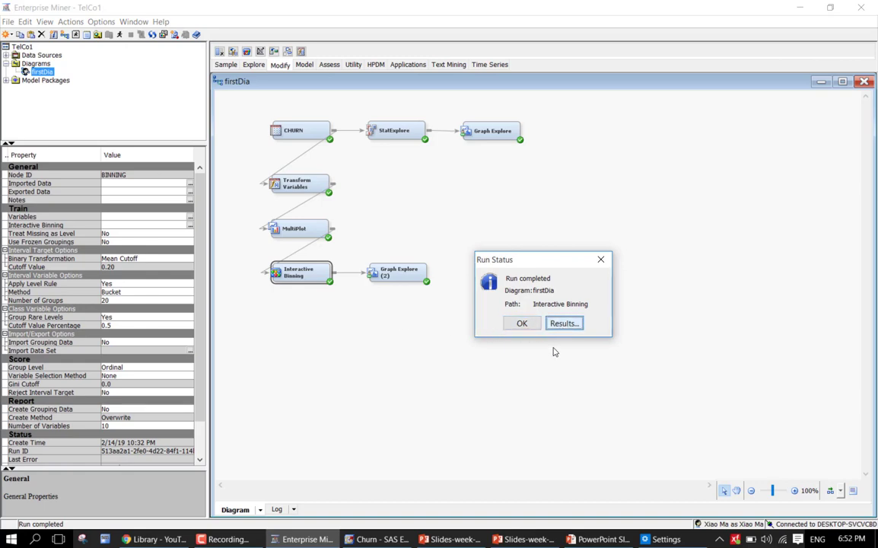
click(601, 259)
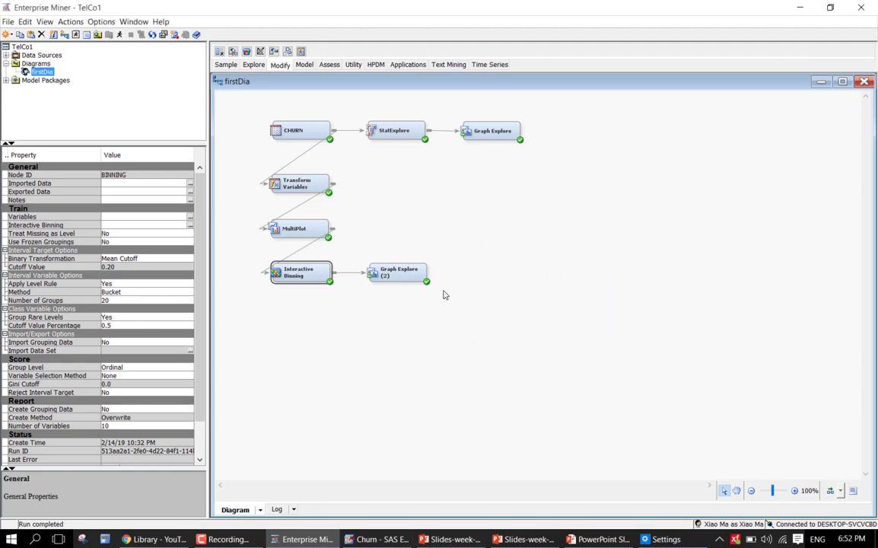
- Open the results of the Graph Explore (2) node that follows Interactive Binning
click(392, 268)
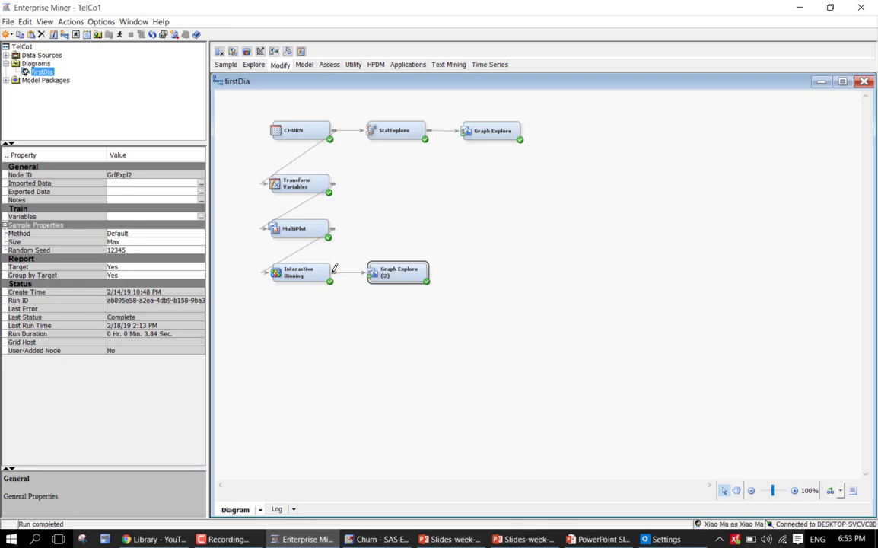
right_click(408, 272)
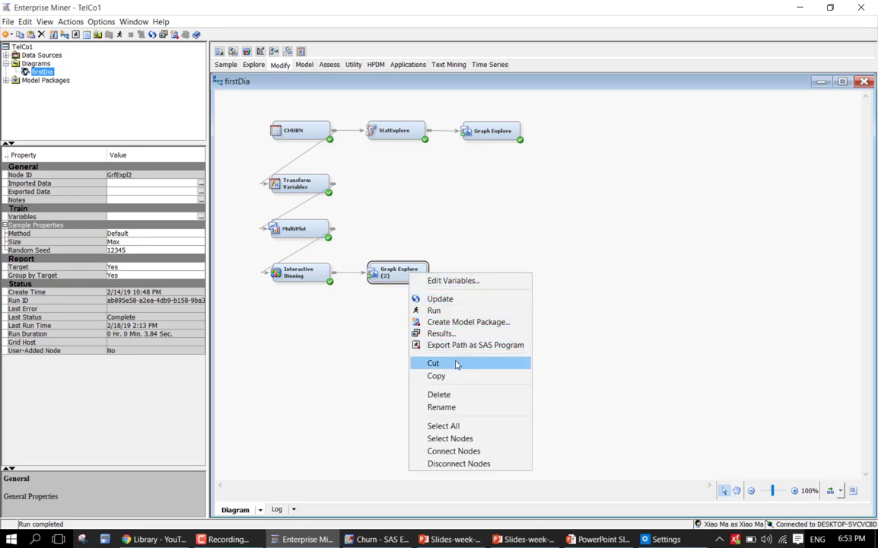
click(456, 333)
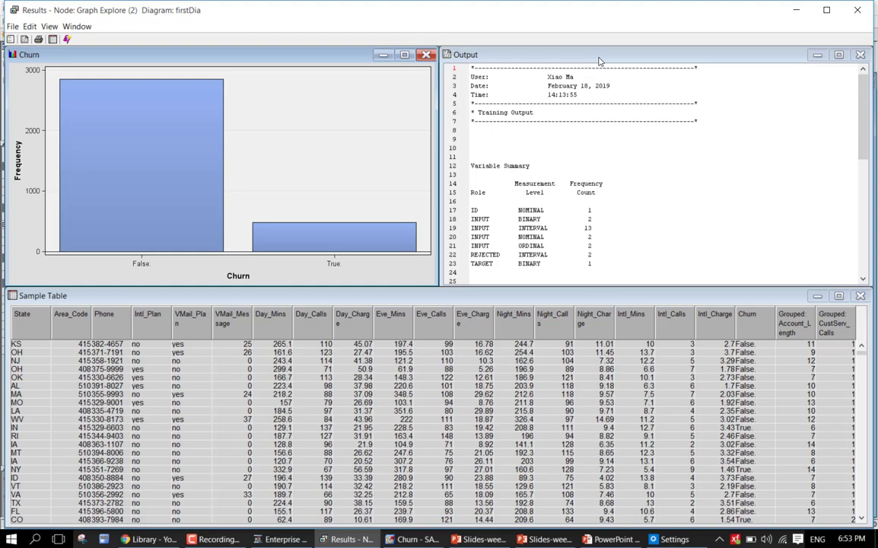
- Start a new plot from the results and choose the horizontal bar chart type
click(49, 26)
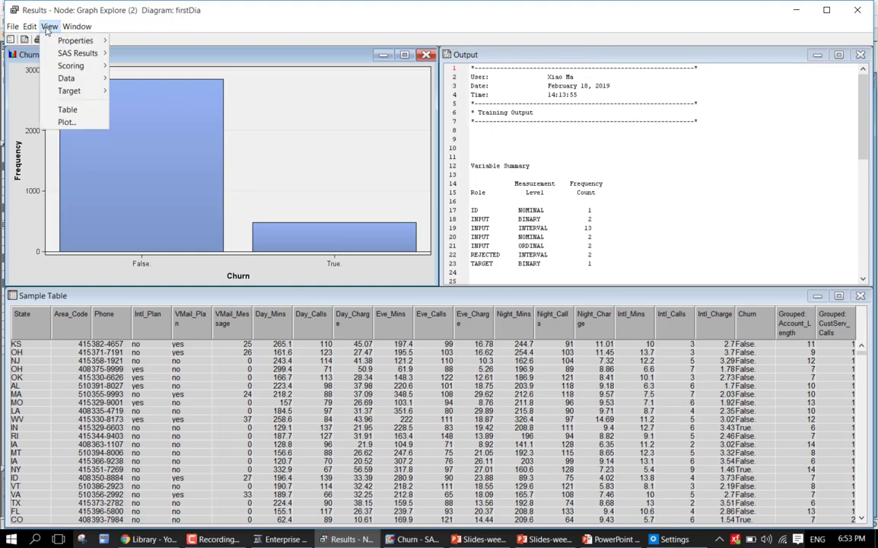
click(66, 122)
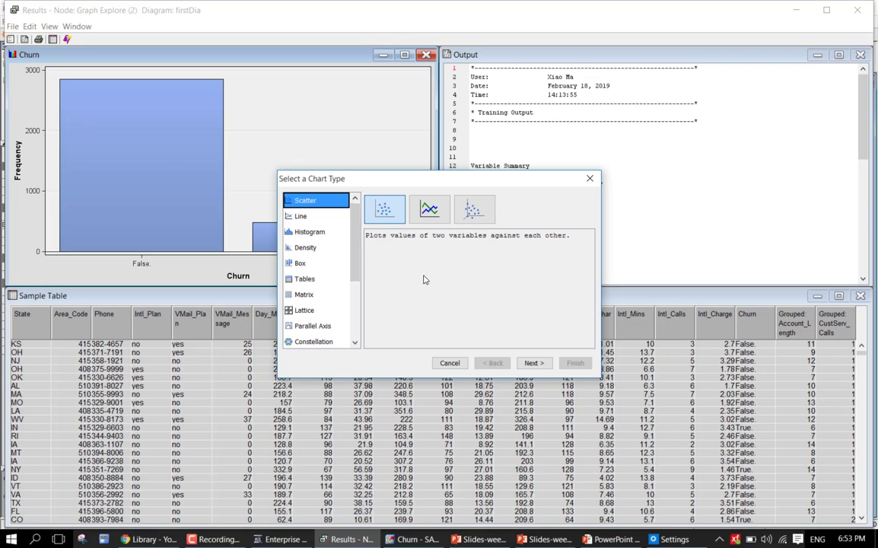
scroll(319, 241, down, 3)
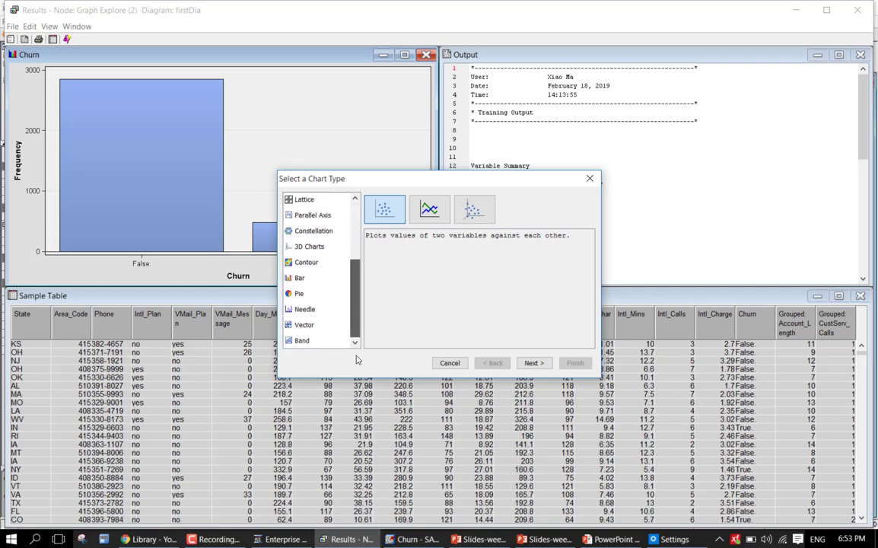
click(311, 279)
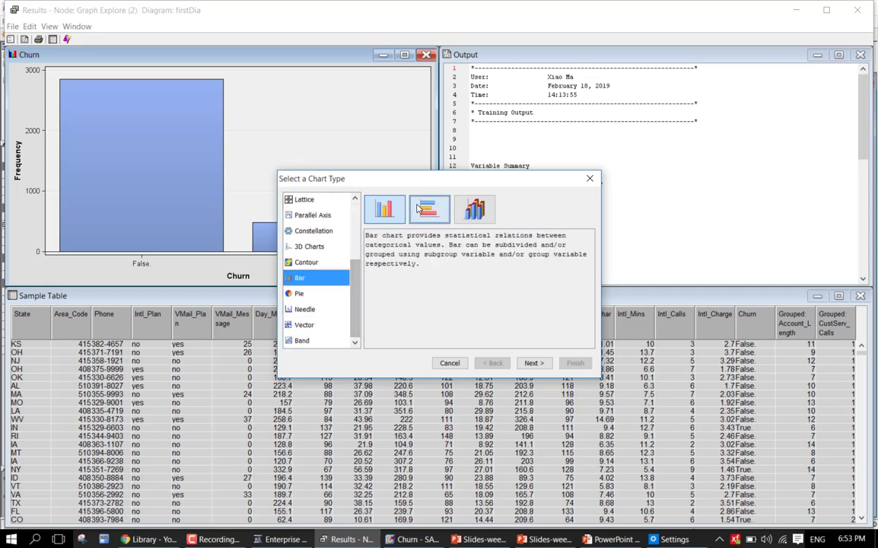
click(533, 363)
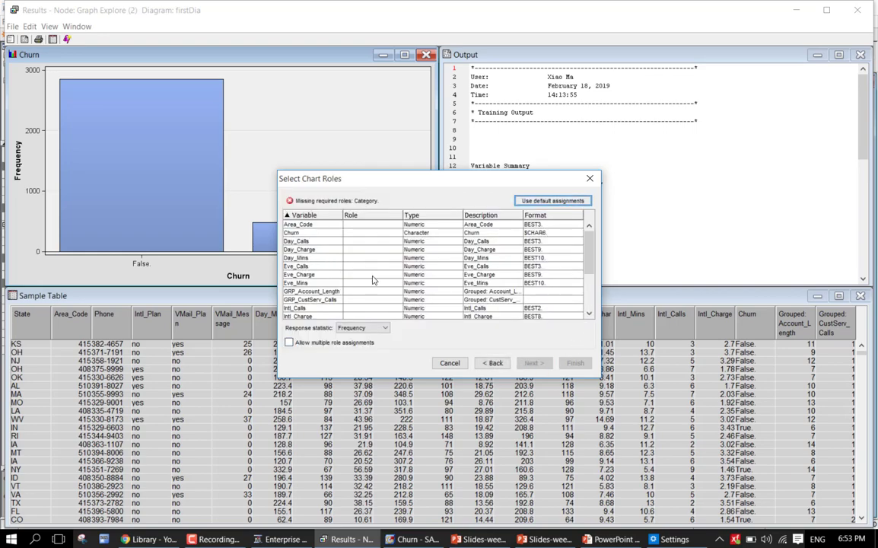
- Assign the Group role to Churn and the Category role to GRP_CustServ_Calls, accepting the chart roles
click(362, 233)
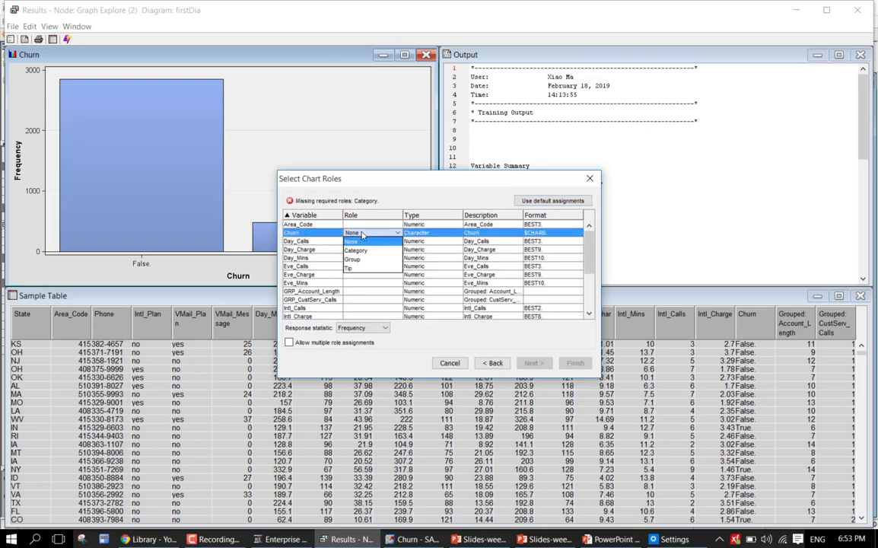
click(366, 259)
click(312, 292)
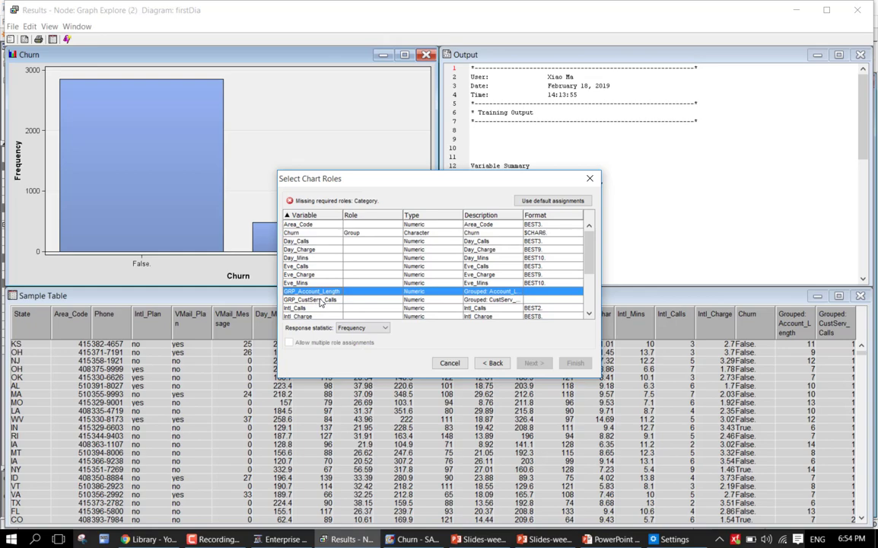
click(350, 300)
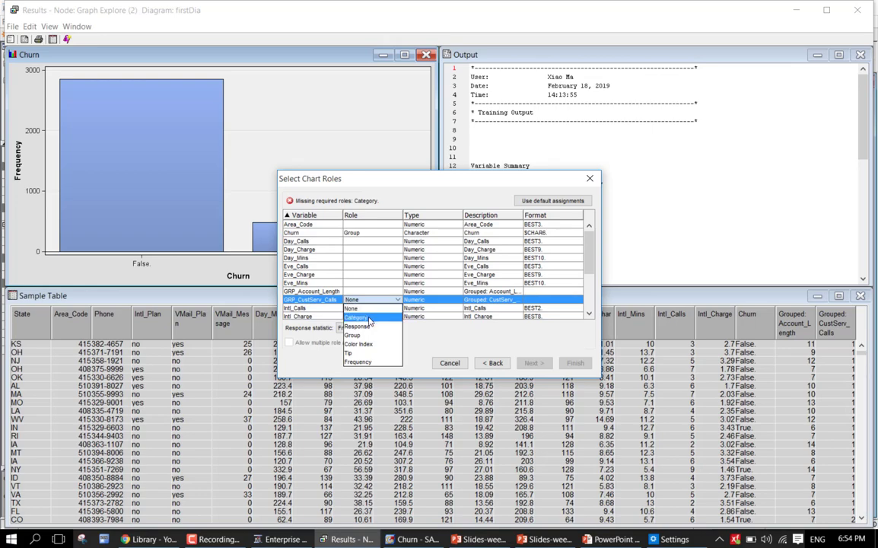
click(368, 318)
click(530, 365)
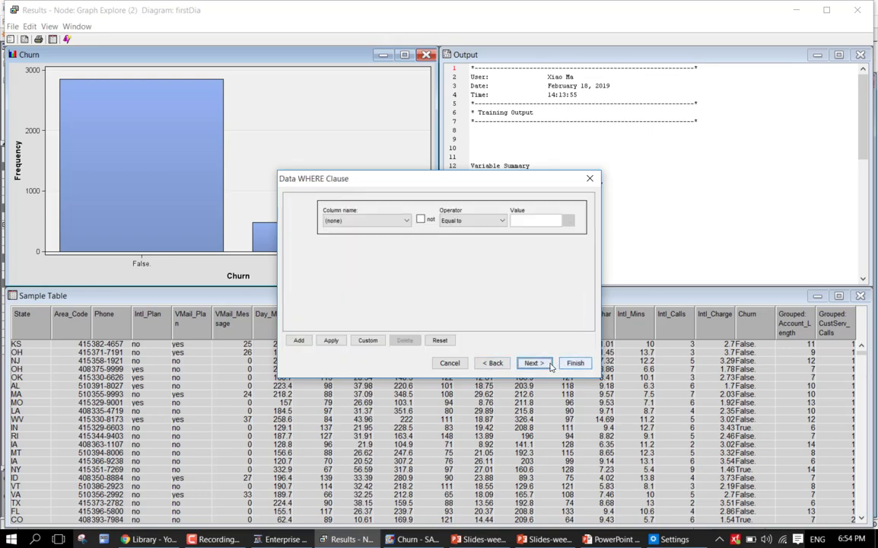
- Without a data filter, title the chart "Grouped Bar Chart Re-binned CS_Calls" with footnote "Binning of CS_Calls: 1 = Low CS, 2 = High CS"
click(531, 365)
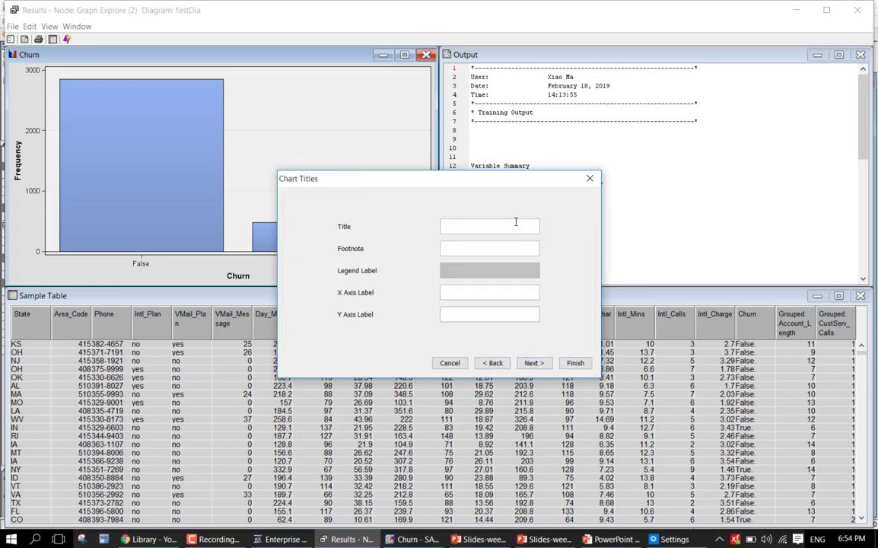
text(Grouped Bar Chart Re-binned C)
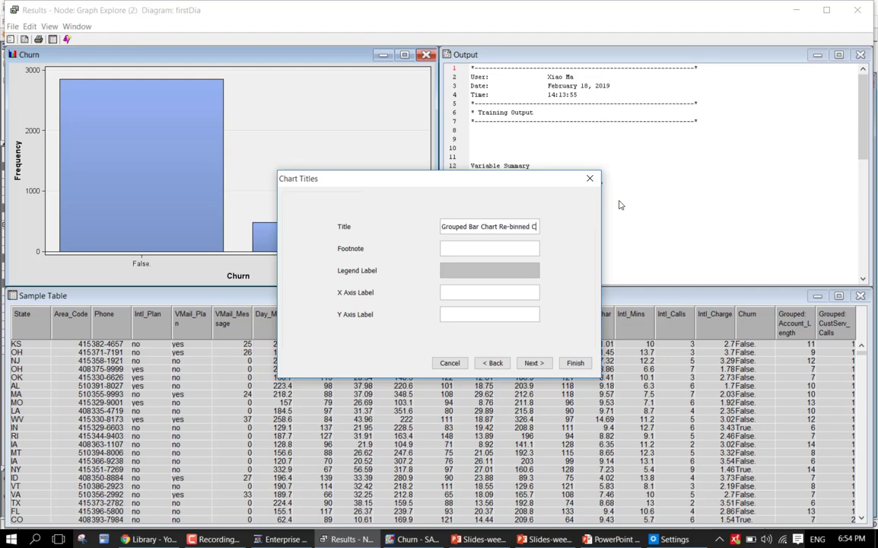
text(S_Call)
text(s)
text(Binnin)
text(g of CS_)
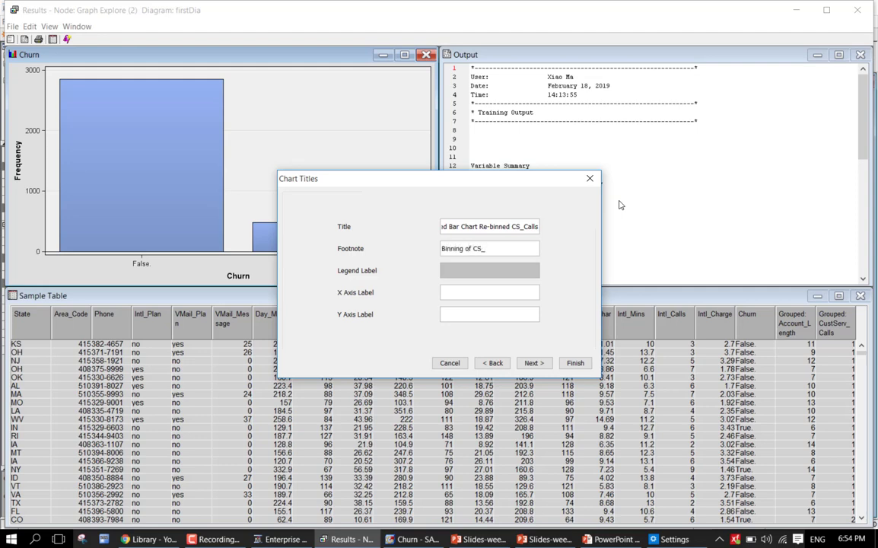
text(Calls: 1 = Low CS, 2 = High CS)
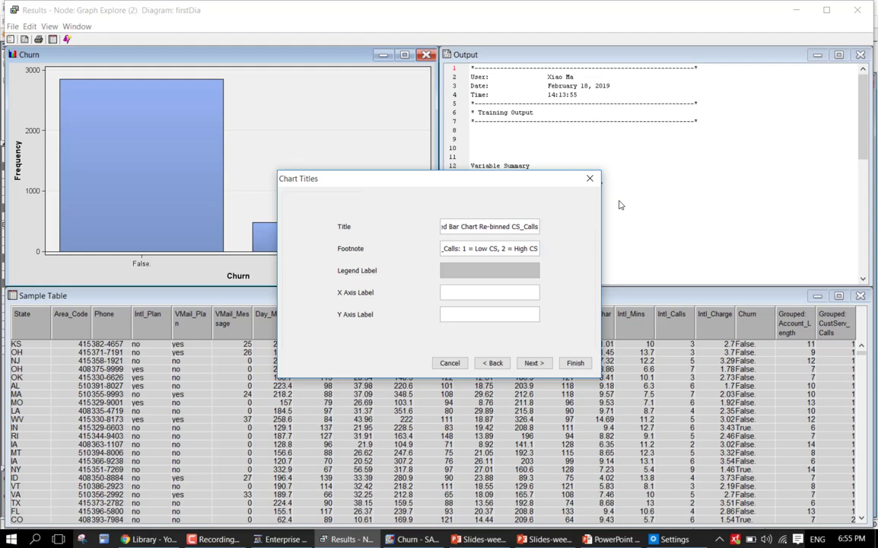
- Label the X axis "Freq" and the Y axis "Re-binned CS Calls", and finish creating the bar chart
click(492, 293)
text(Bin)
key(BackSpace)
key(BackSpace)
key(BackSpace)
text(Freq)
key(Tab)
text(Re-binned CS Calls)
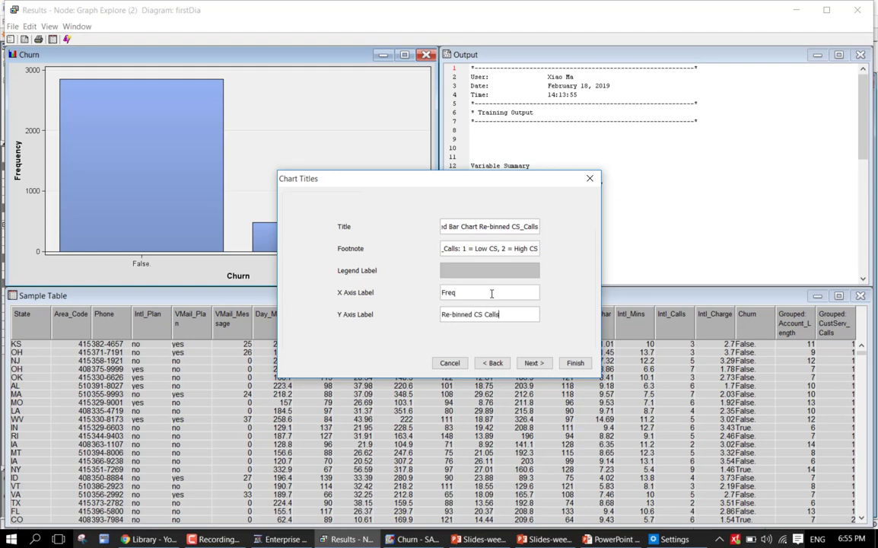
click(534, 363)
click(575, 363)
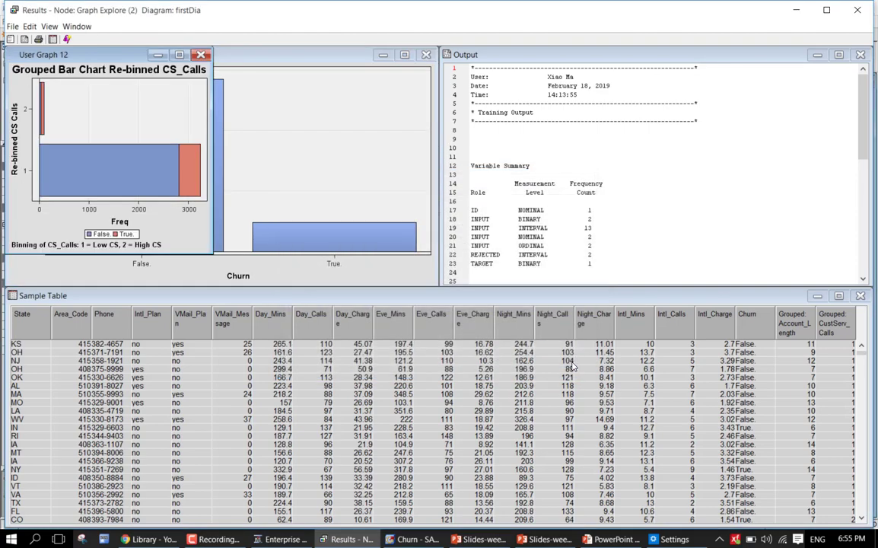
- Maximize the re-binned CS_Calls bar chart and reverse its vertical axis in the graph properties
click(179, 55)
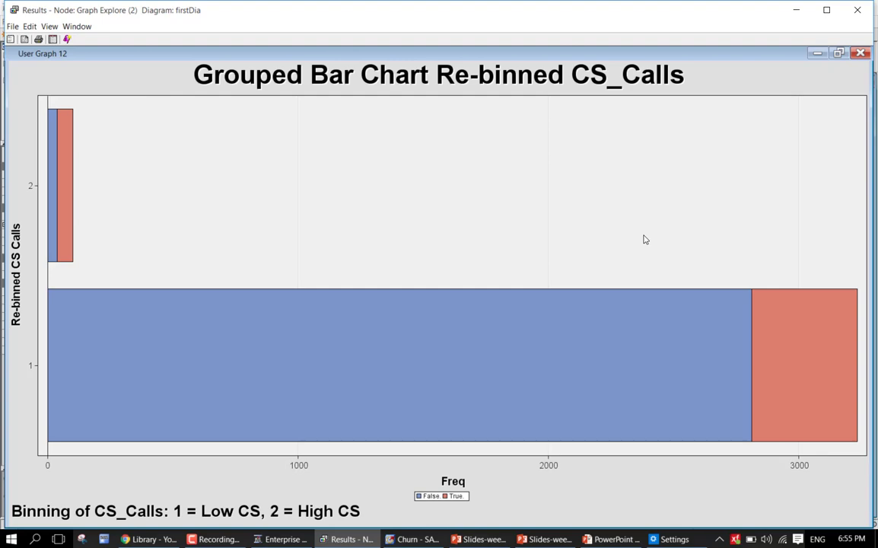
right_click(72, 79)
right_click(204, 149)
click(247, 172)
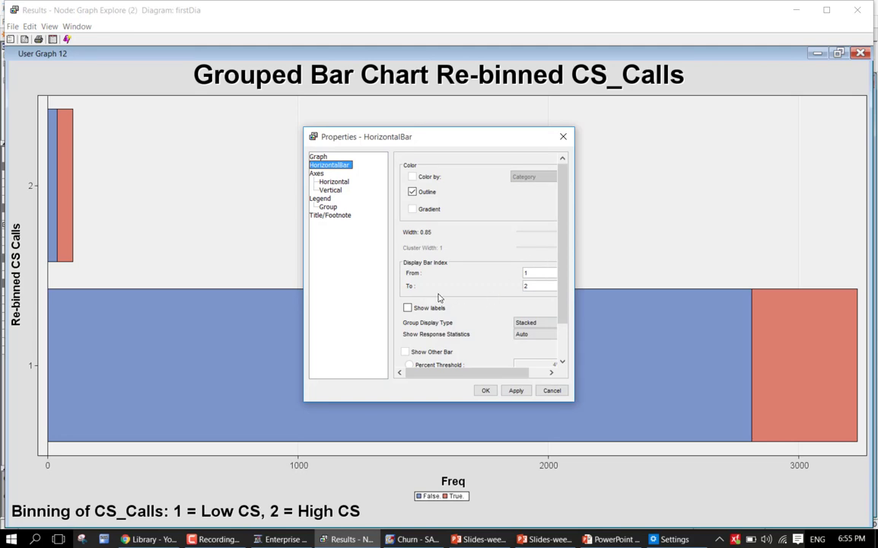
click(339, 191)
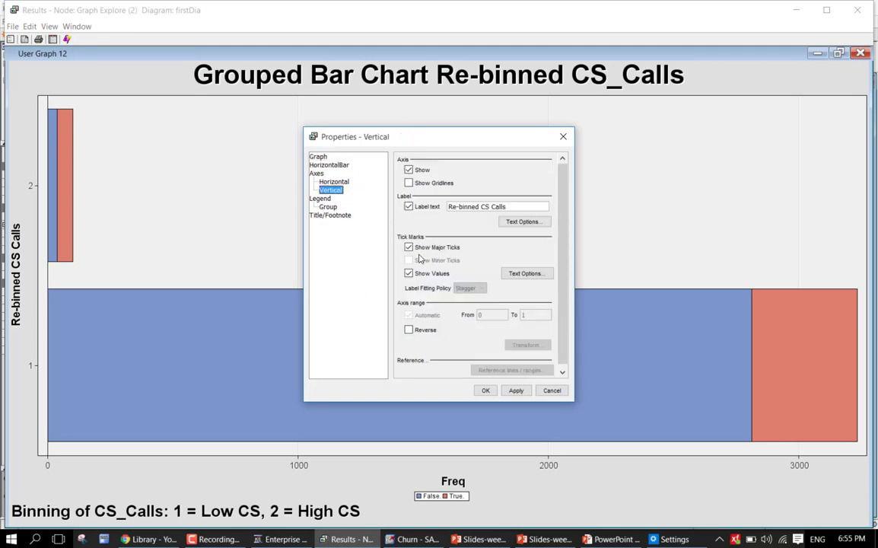
click(410, 330)
click(516, 391)
click(484, 390)
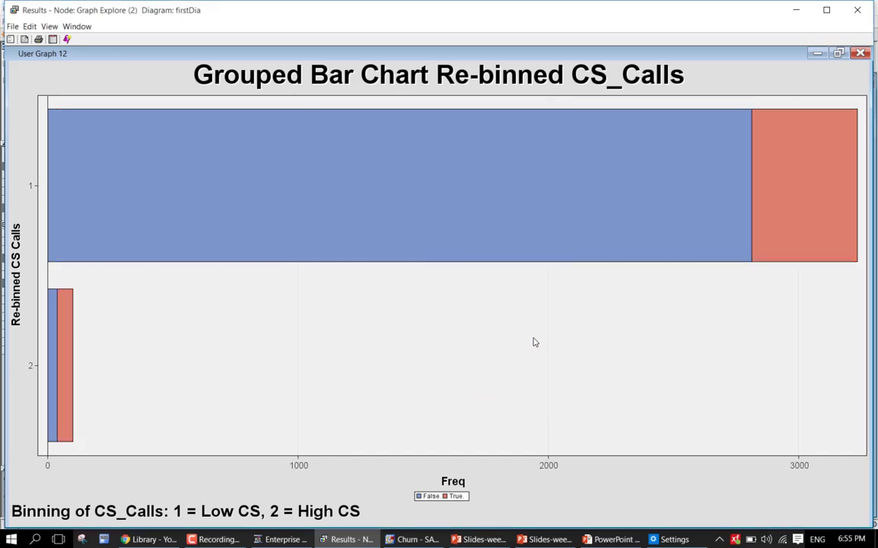